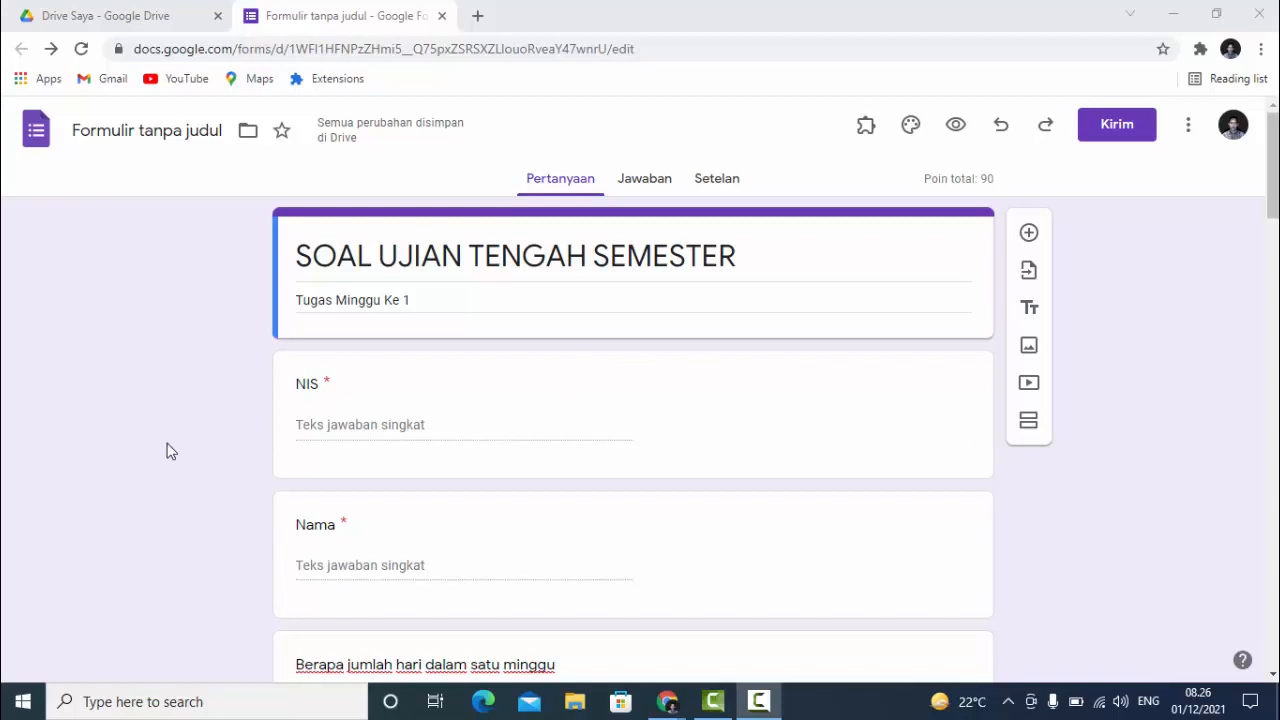
# - Open the add-on marketplace from the form's More menu
pyautogui.scroll(-4, 166, 450)
pyautogui.scroll(1, 166, 450)
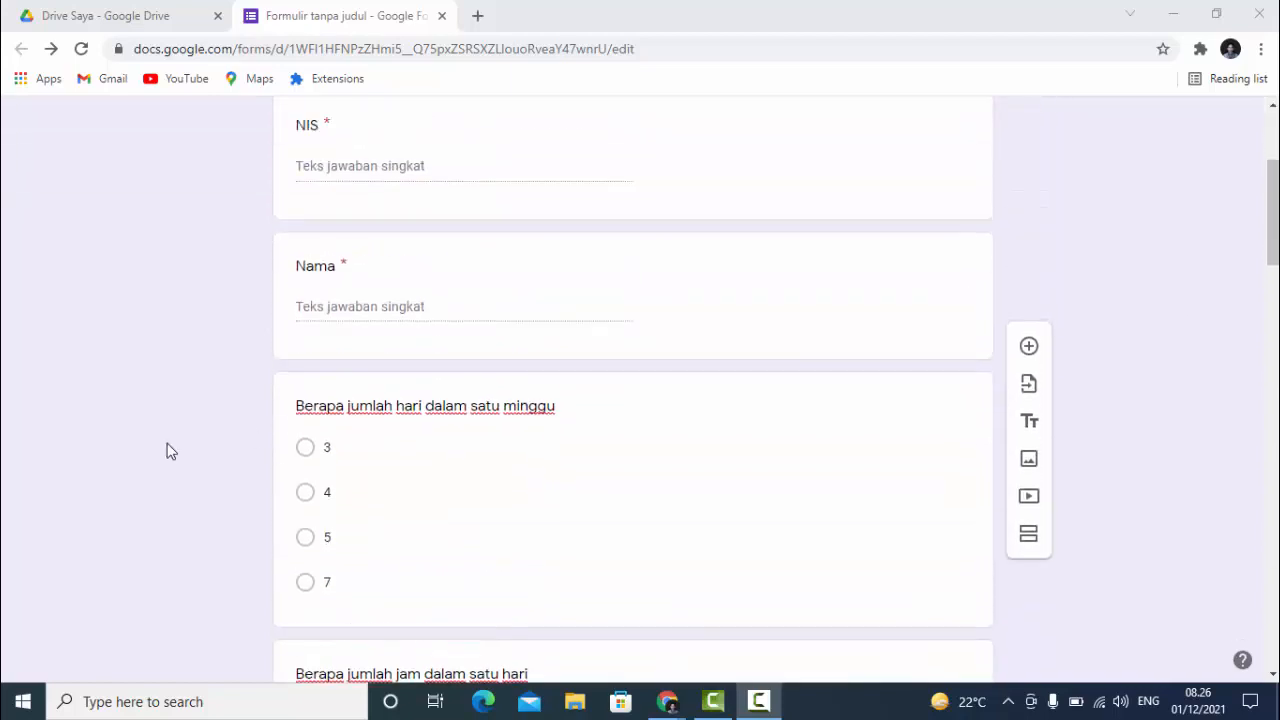
pyautogui.scroll(3, 166, 450)
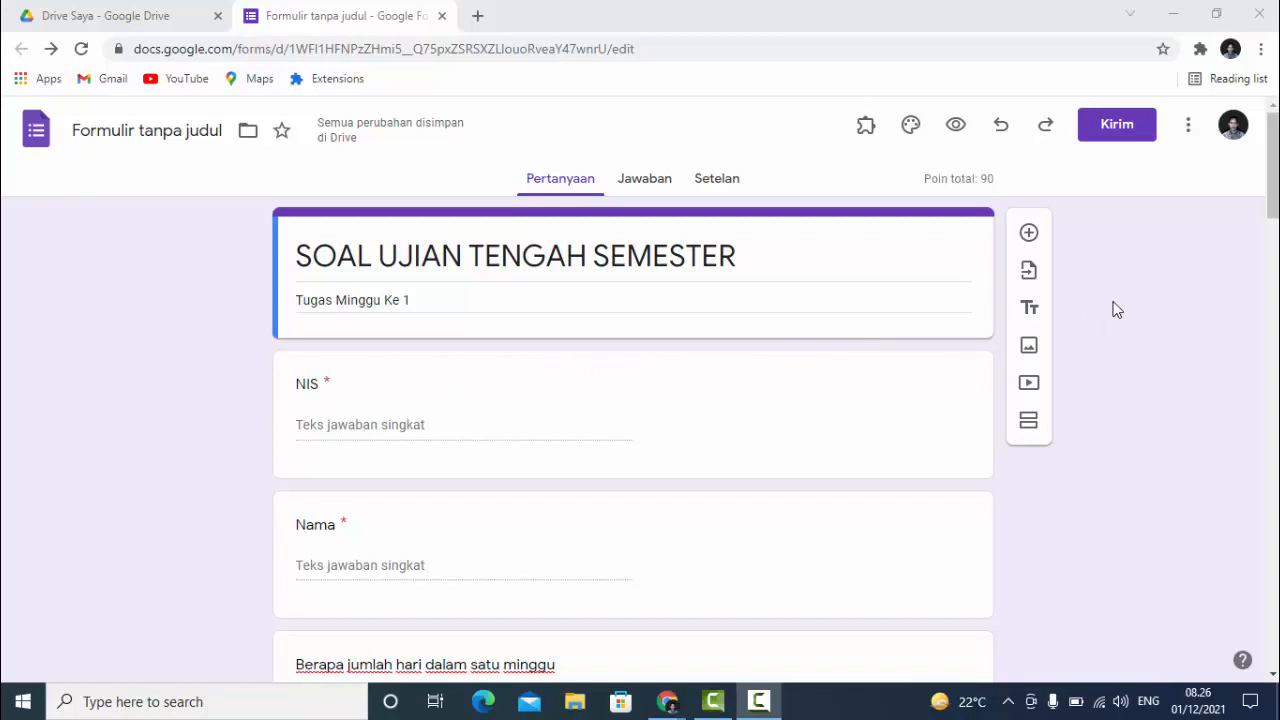
pyautogui.click(1190, 127)
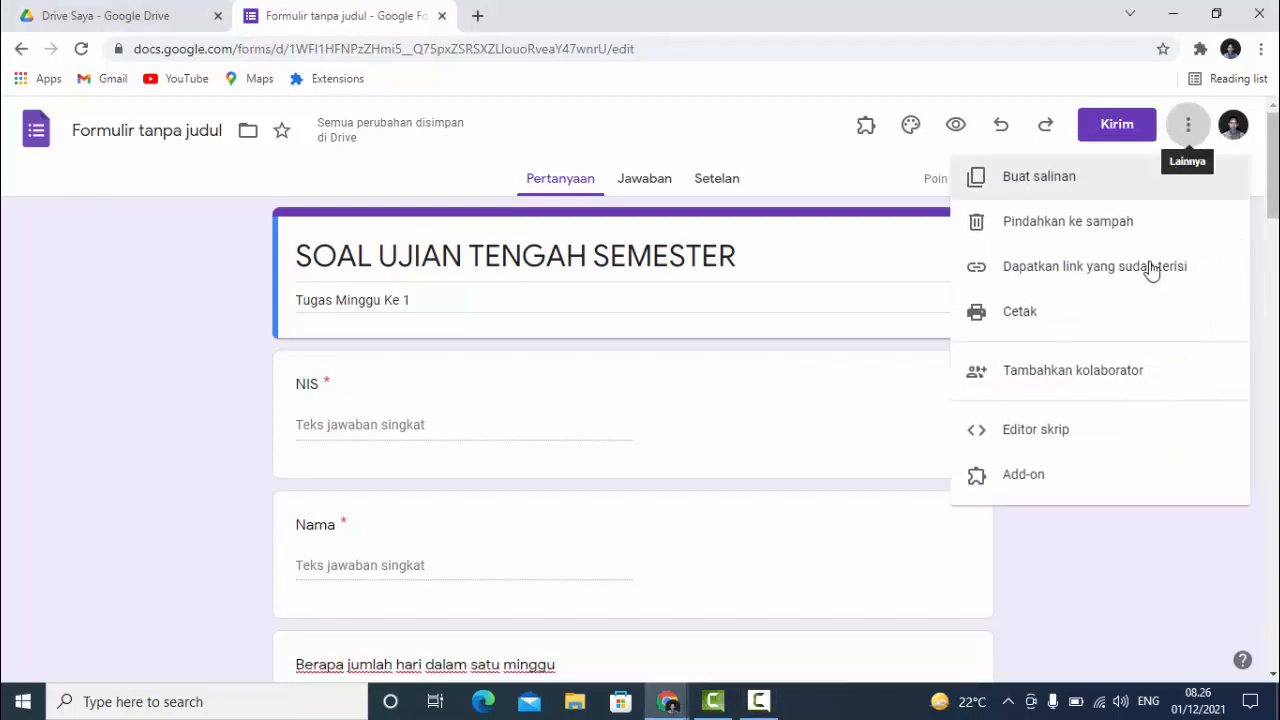
pyautogui.click(1026, 482)
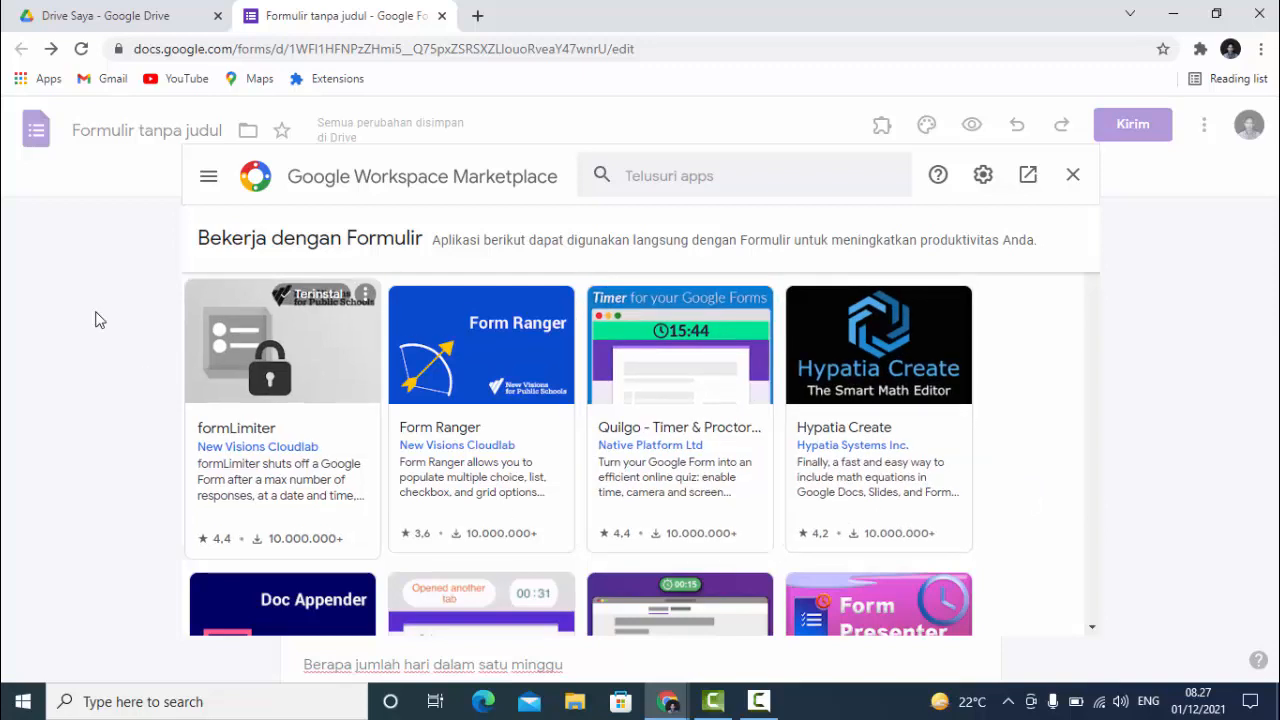
# - Search the marketplace for 'timify.me' and open the Extended Forms timer add-on page
pyautogui.click(677, 176)
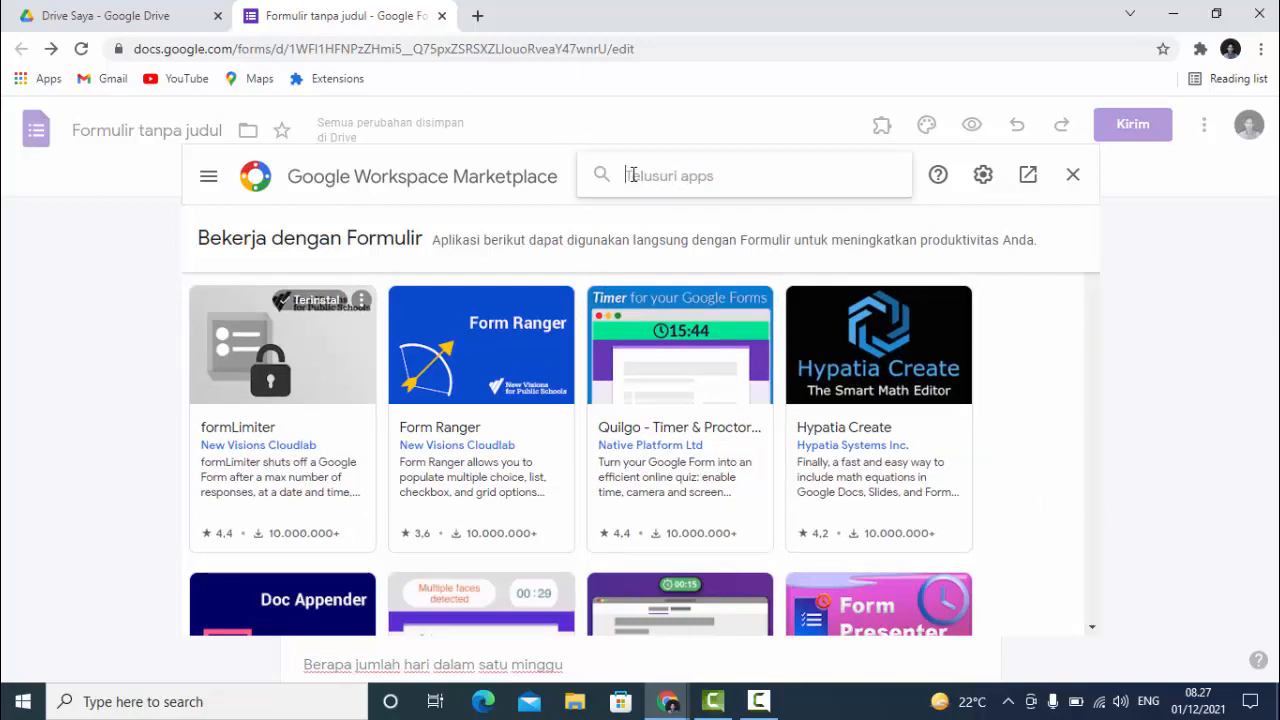
pyautogui.write('timify.me')
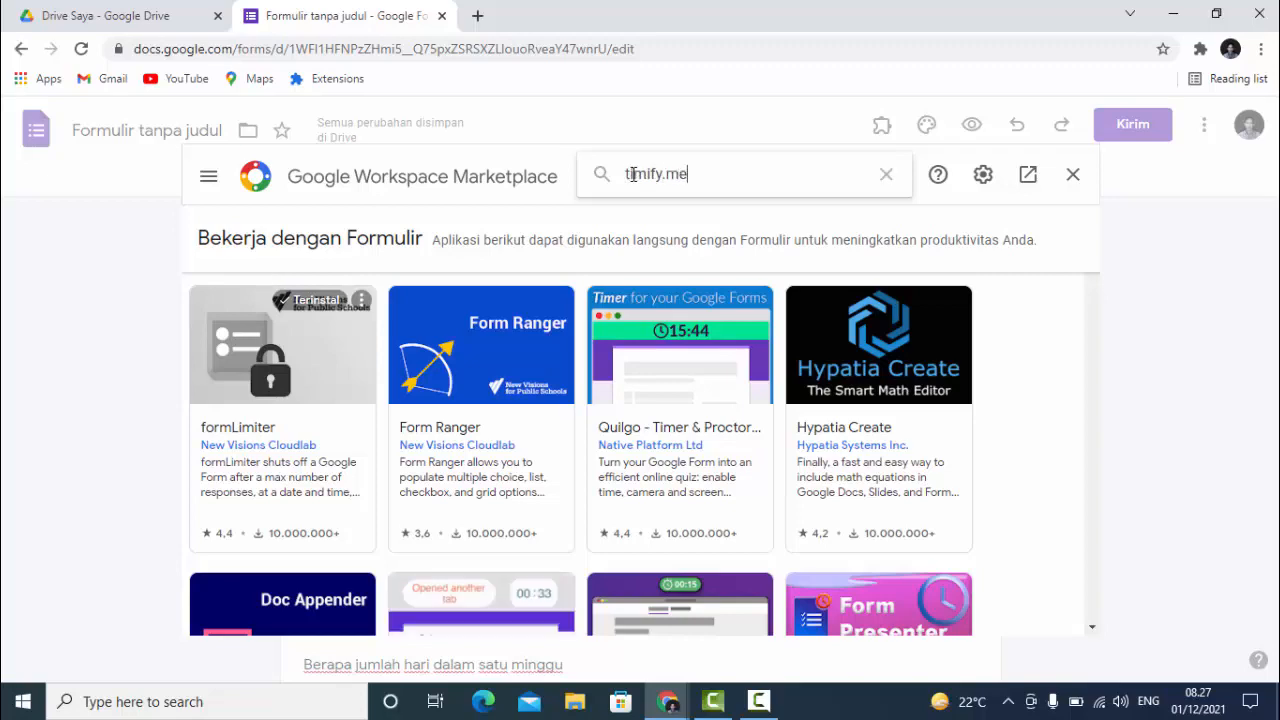
pyautogui.press('Return')
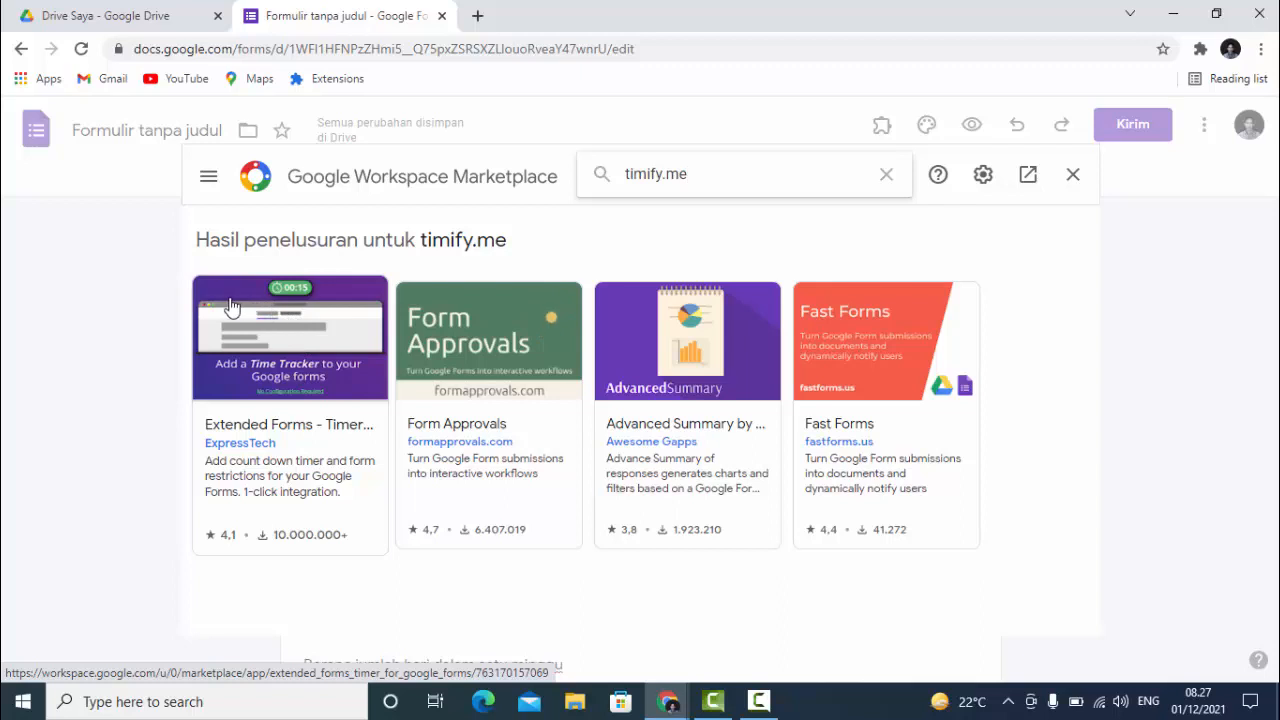
pyautogui.click(294, 366)
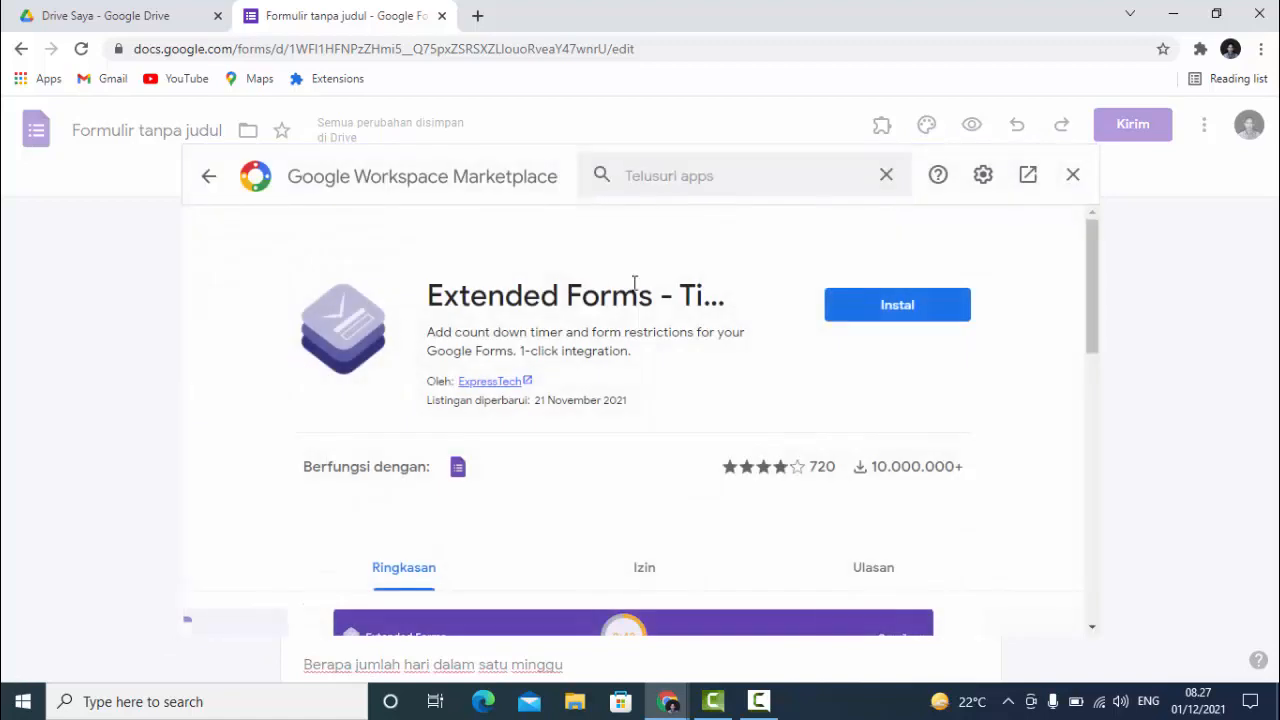
# - Install Extended Forms – Timer with the chosen Google account, allowing its access and finishing setup
pyautogui.click(920, 320)
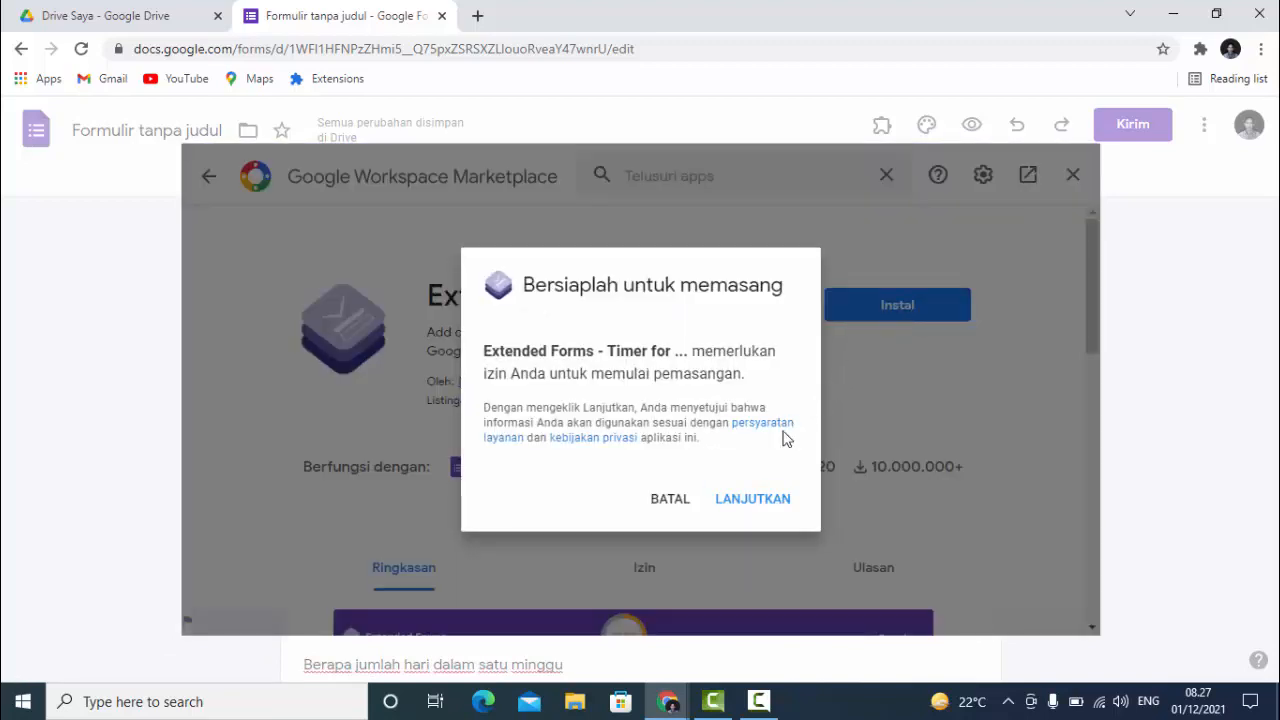
pyautogui.click(754, 506)
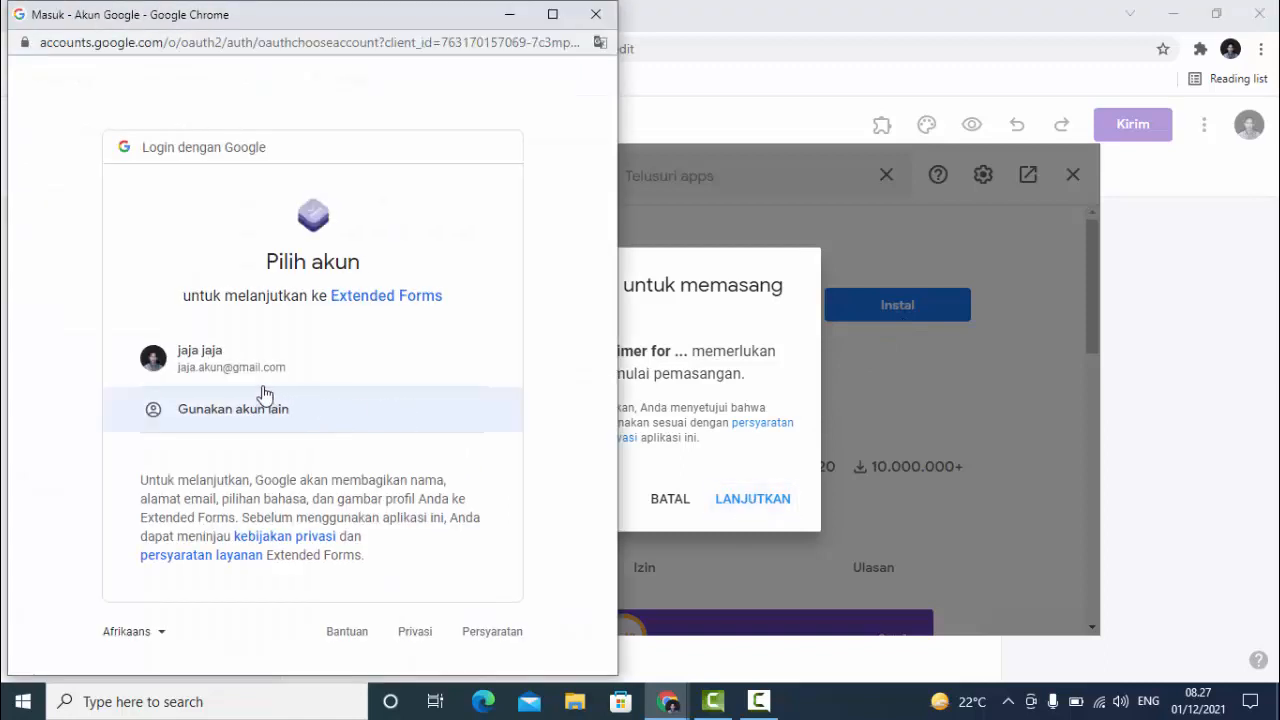
pyautogui.click(212, 367)
pyautogui.scroll(-4, 306, 426)
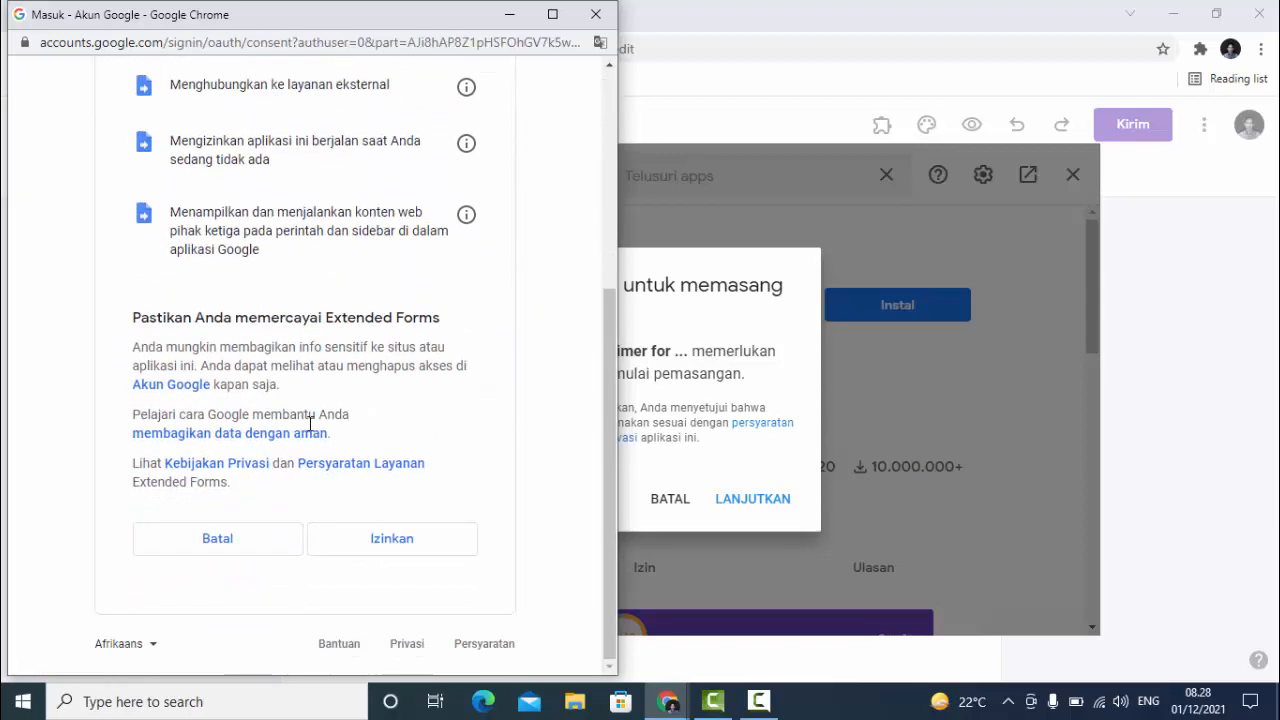
pyautogui.click(380, 546)
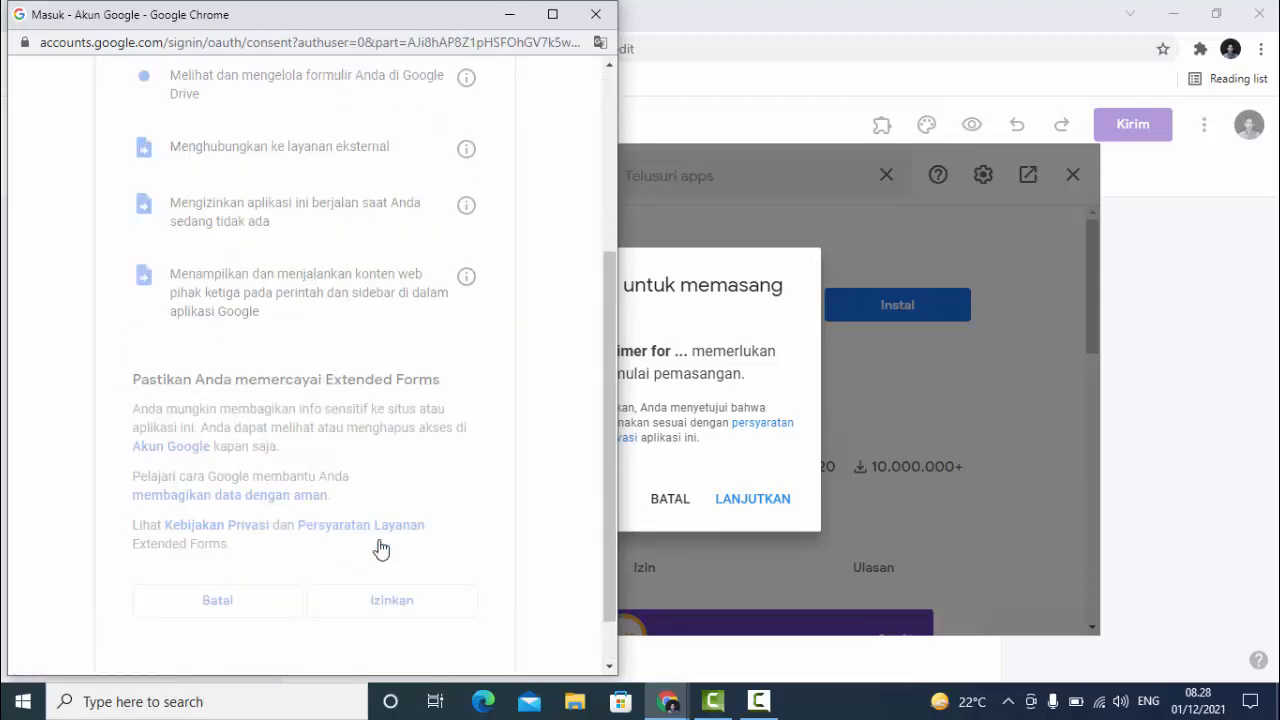
pyautogui.scroll(-1, 750, 411)
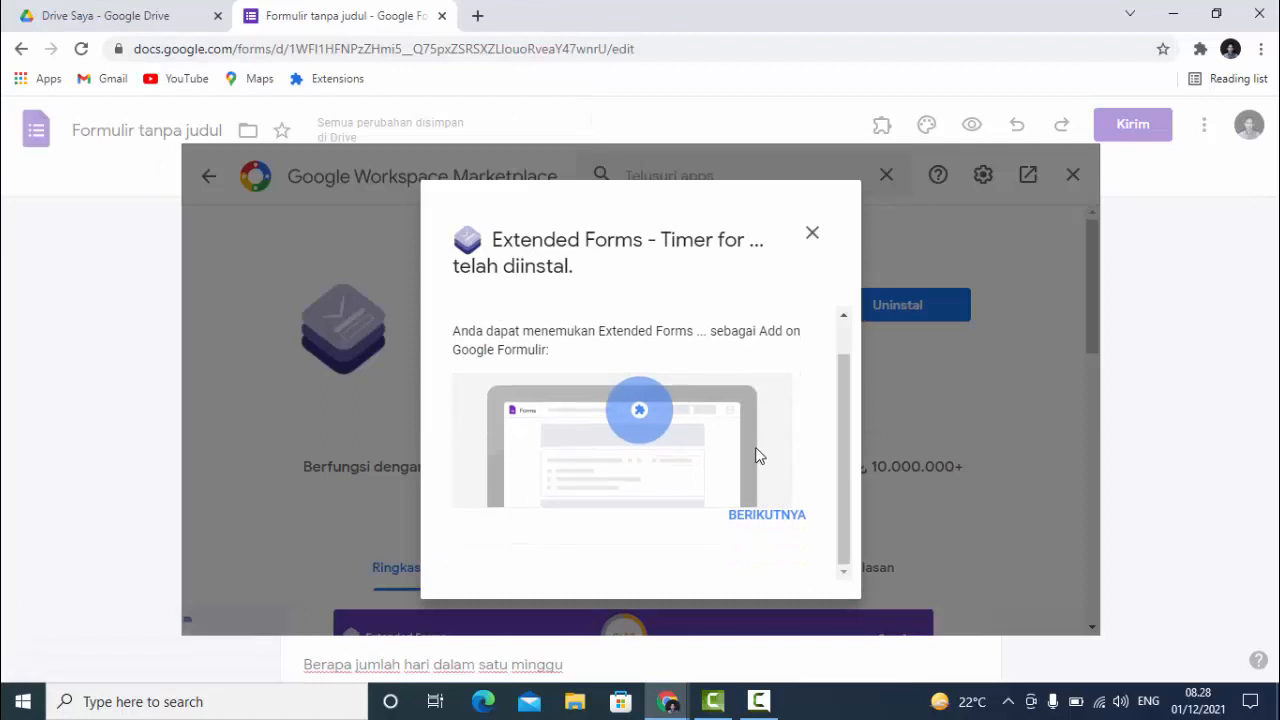
pyautogui.click(766, 526)
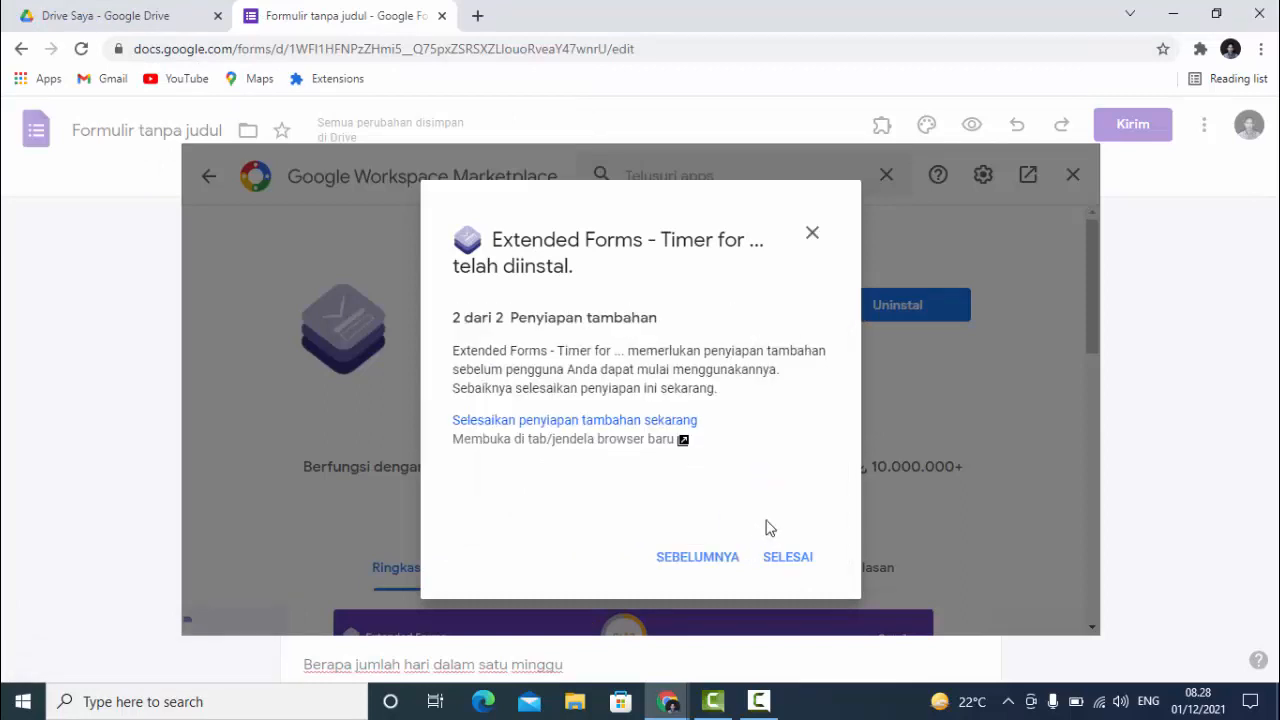
pyautogui.click(786, 566)
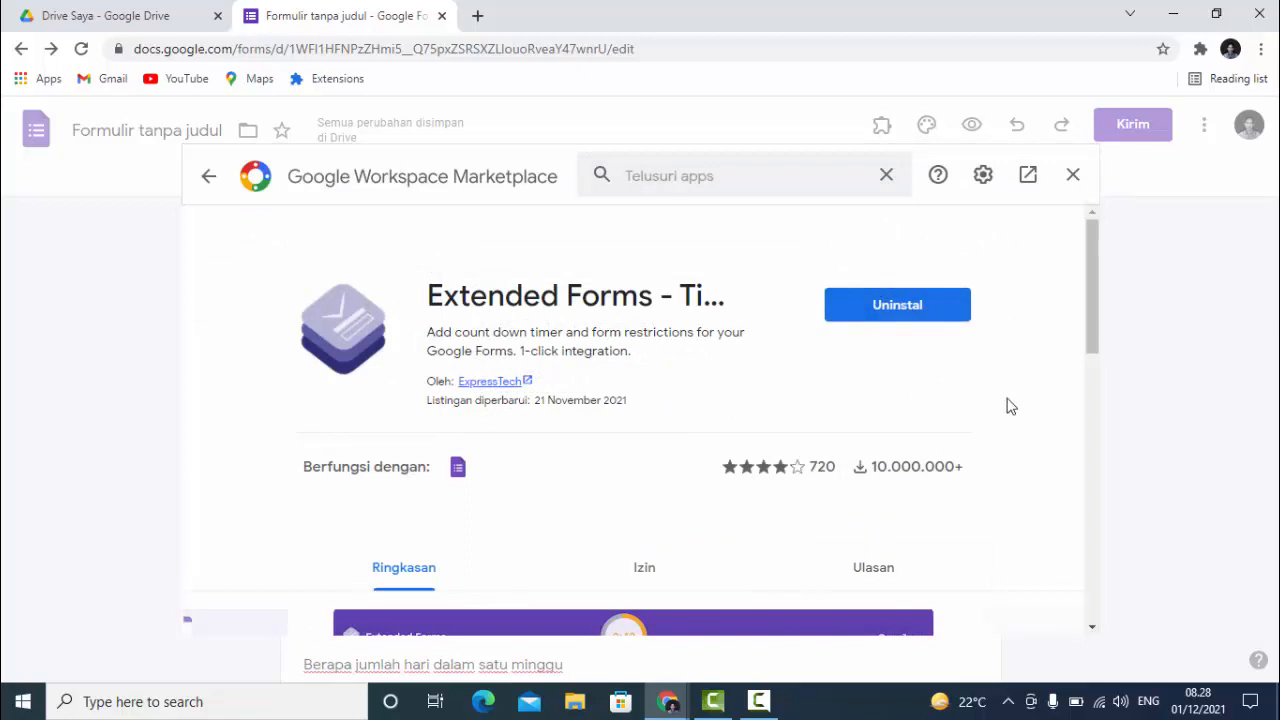
# - Close the marketplace and open Extended Forms > Configure from the add-ons menu
pyautogui.click(1072, 177)
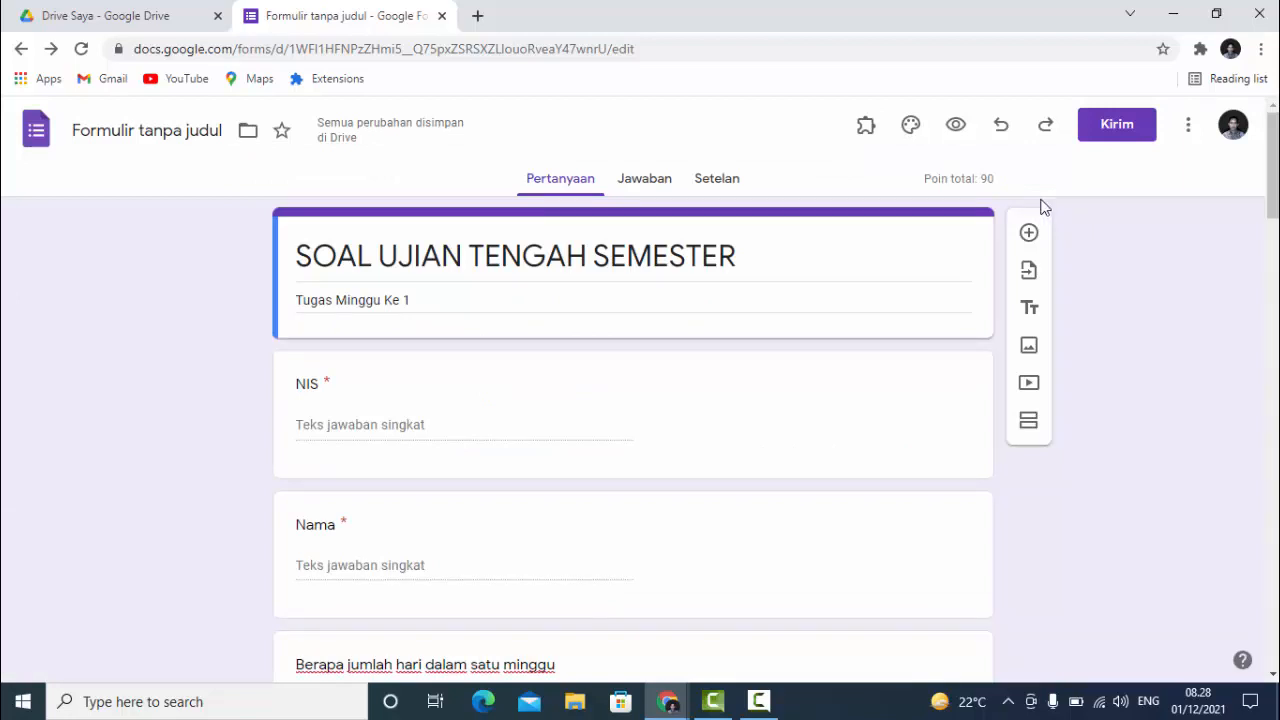
pyautogui.click(867, 128)
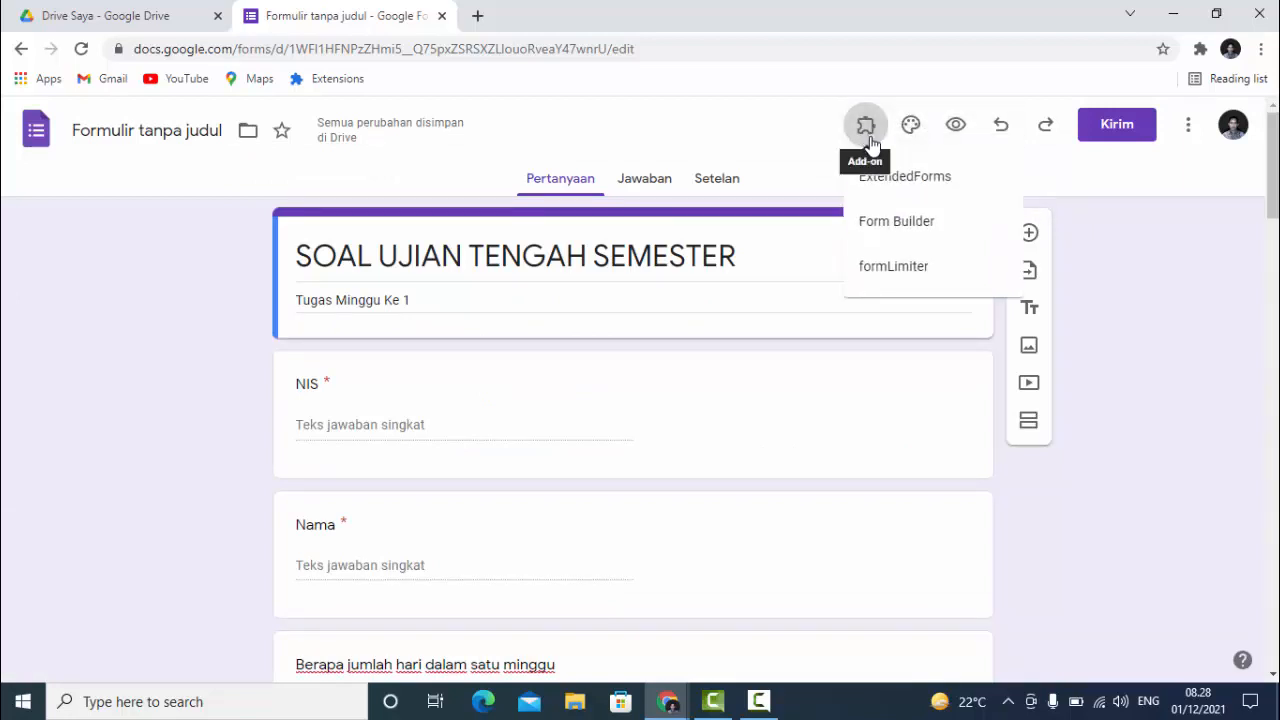
pyautogui.click(933, 190)
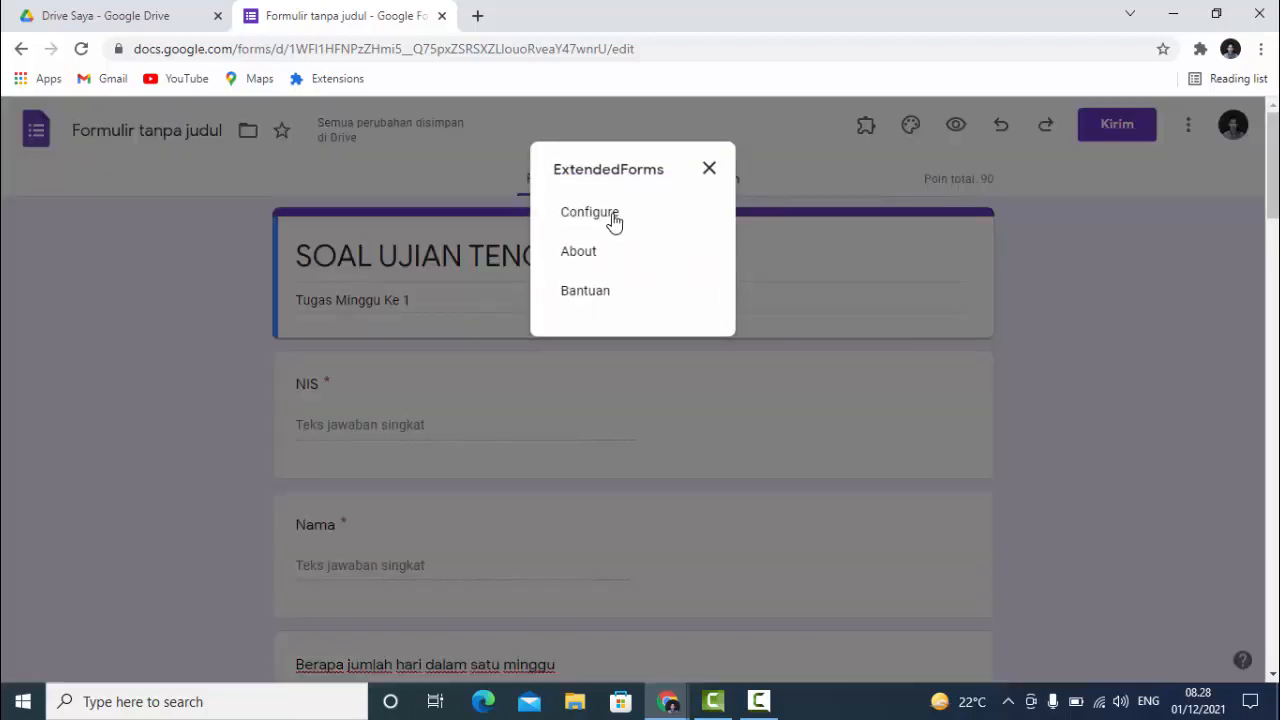
pyautogui.click(600, 220)
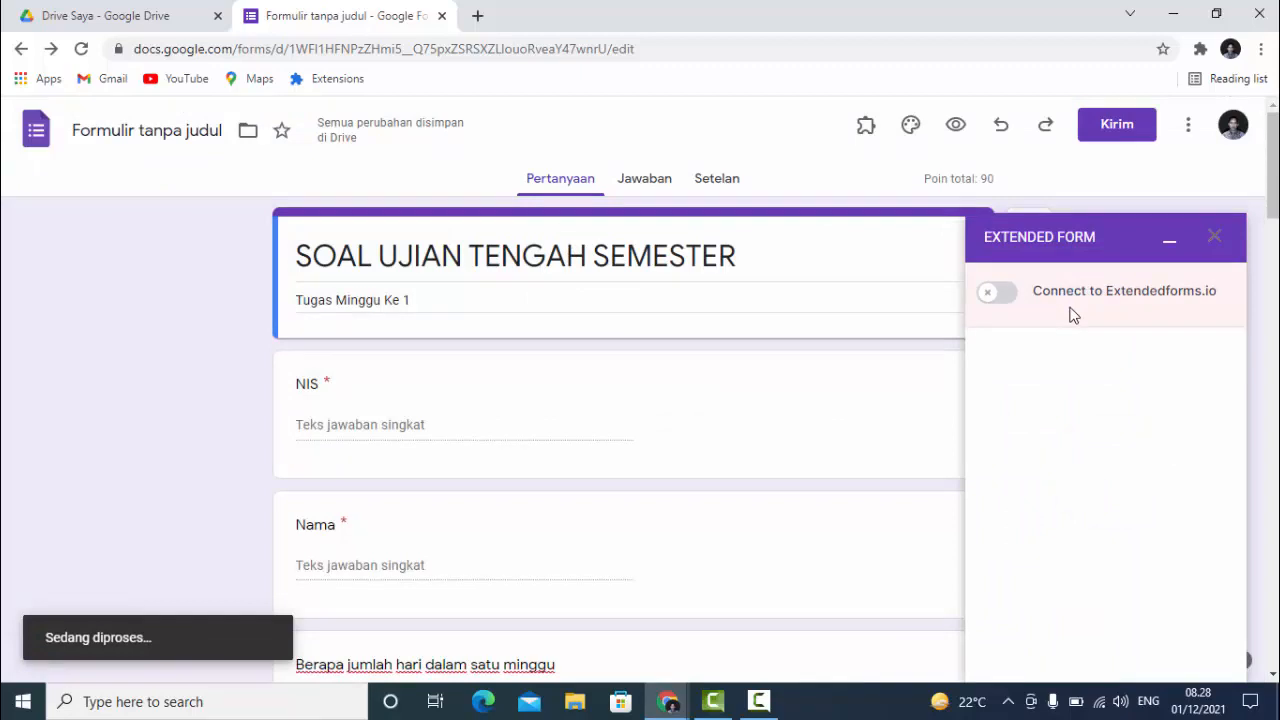
# - Connect to Extendedforms.io and fix settings: 1-minute time limit, 1 attempt, auto-submit on
pyautogui.click(991, 296)
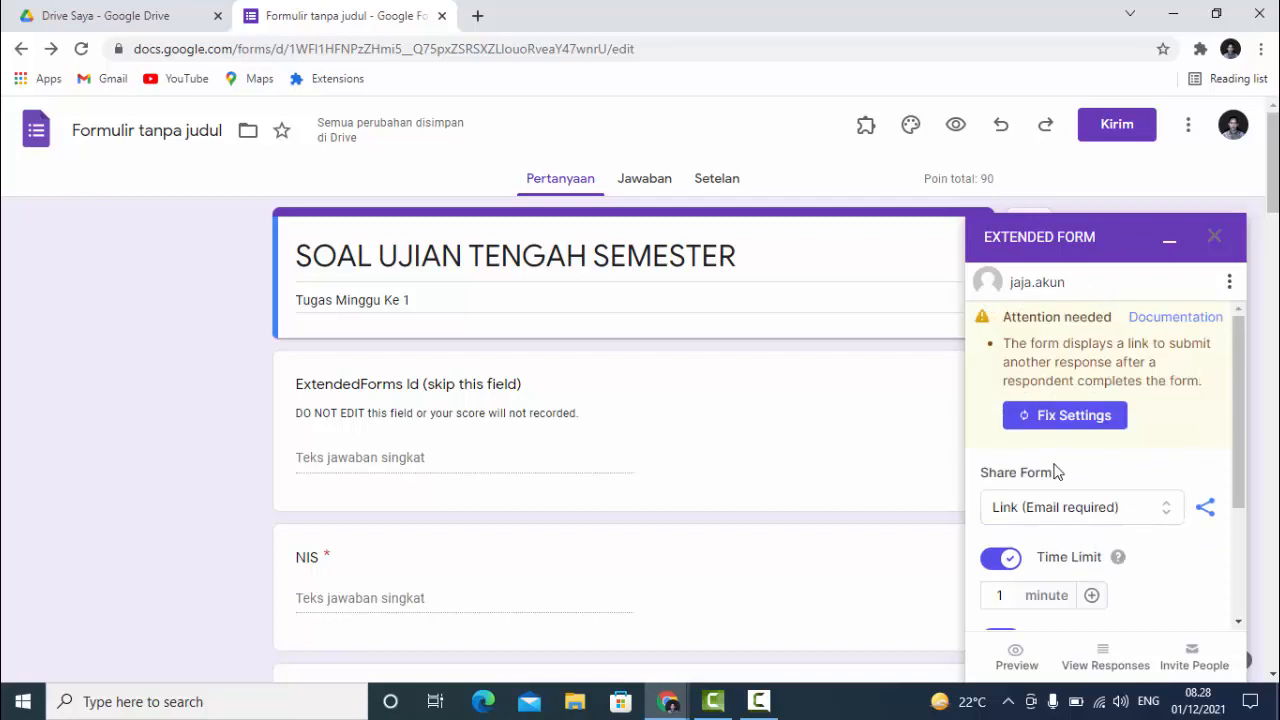
pyautogui.click(1045, 418)
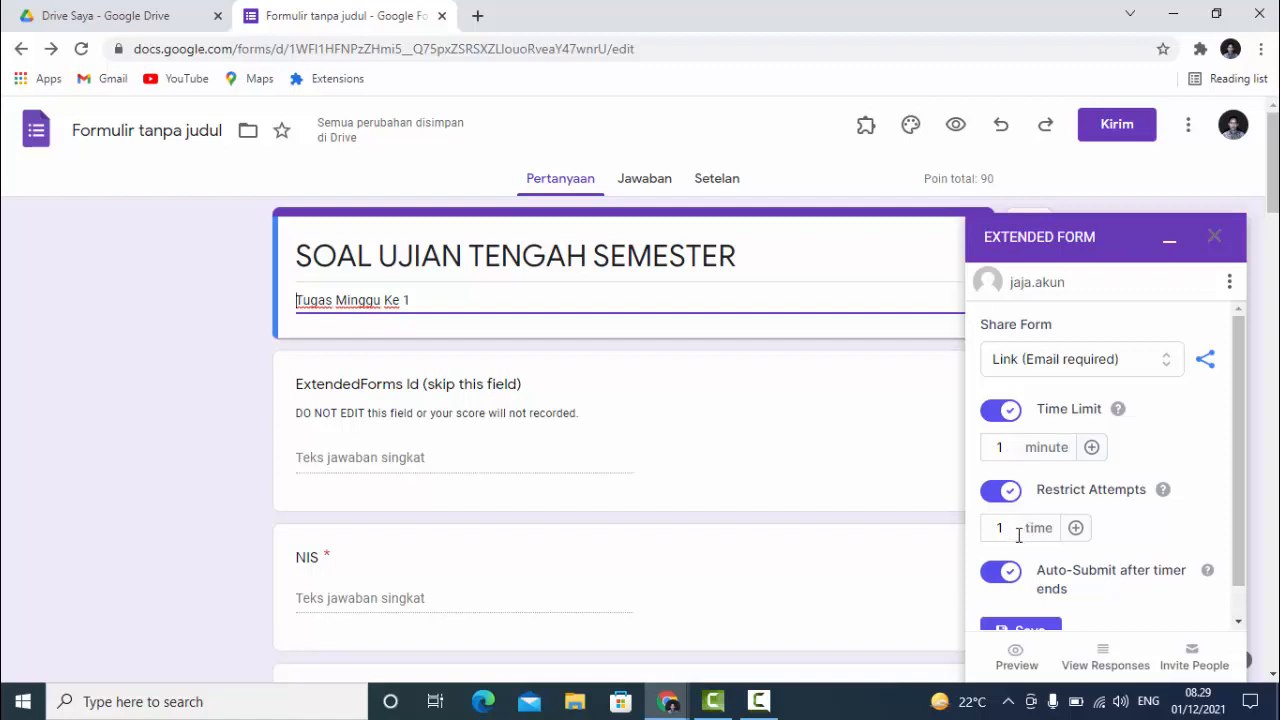
pyautogui.scroll(-1, 1033, 548)
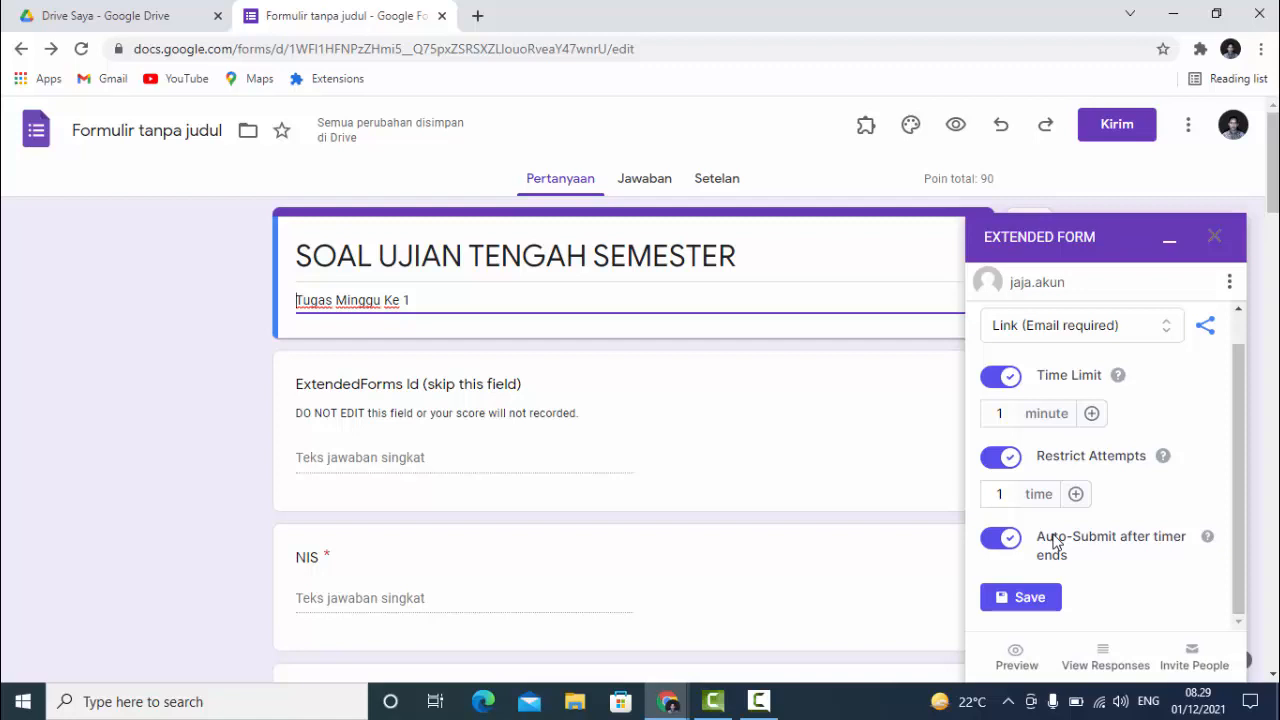
# - Save the Extended Form time limit and attempt settings
pyautogui.click(1010, 600)
pyautogui.scroll(-1, 1010, 603)
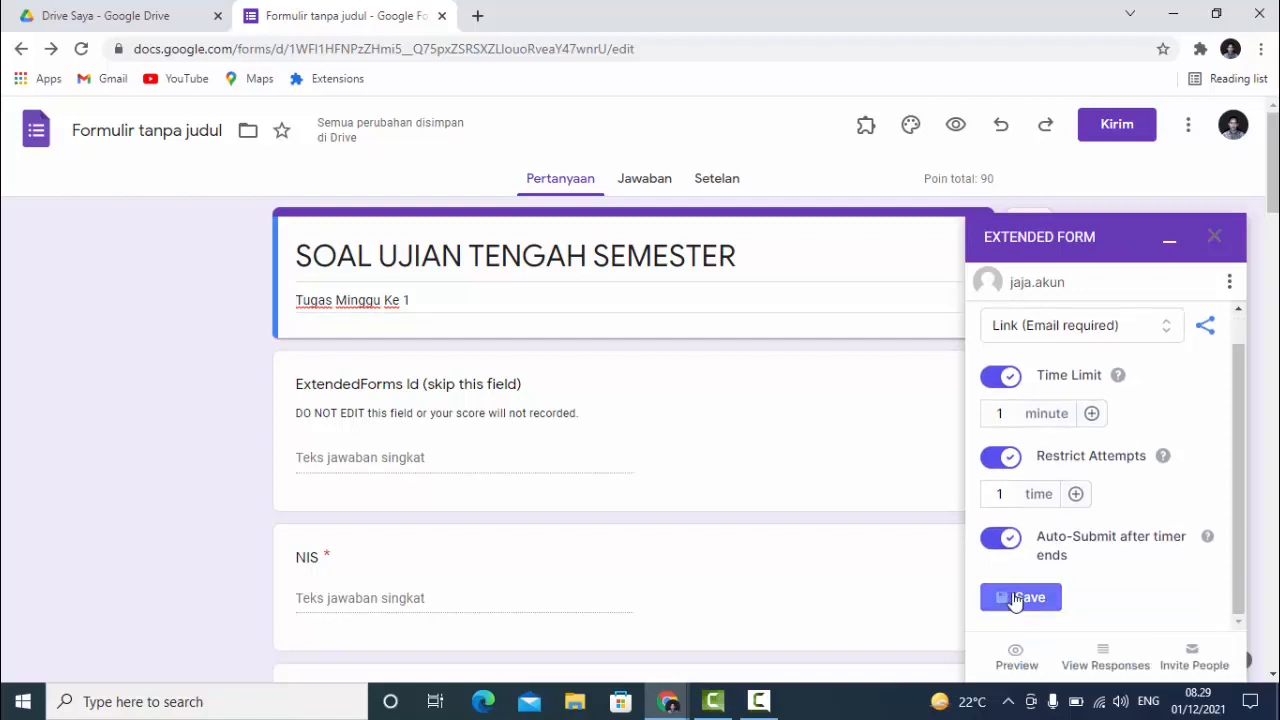
pyautogui.scroll(1, 1213, 497)
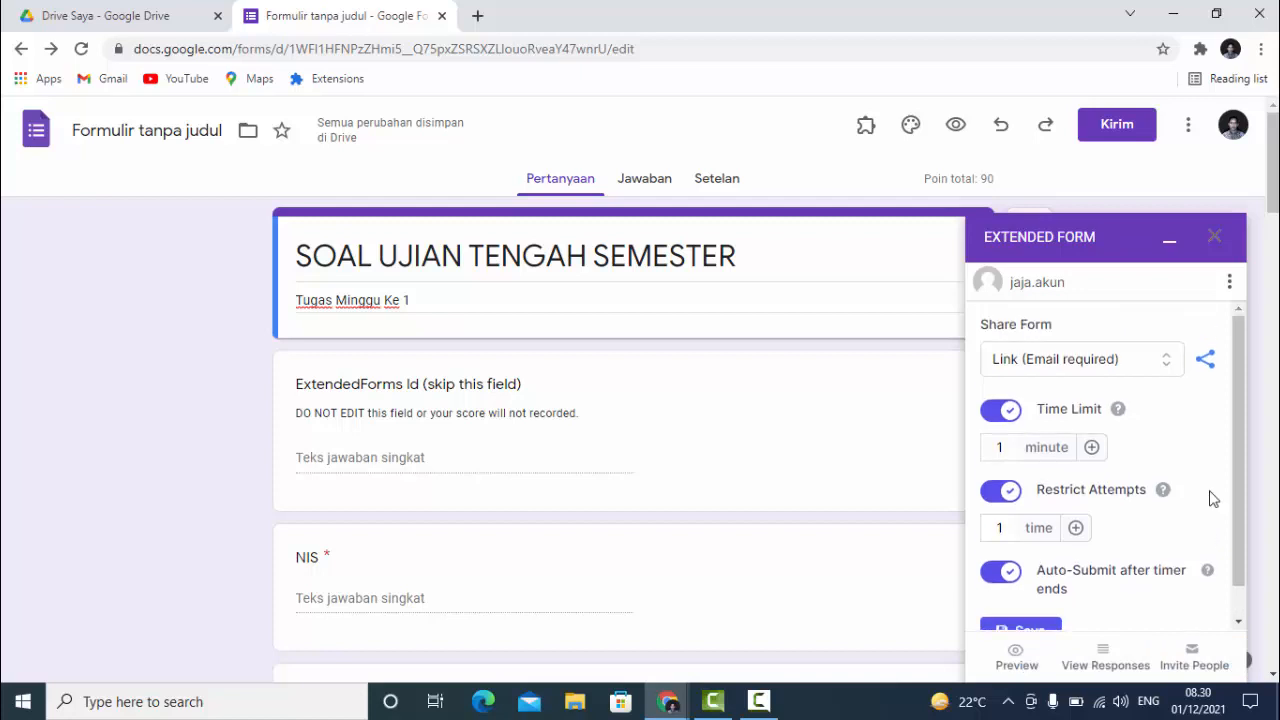
# - Copy the exam's share link and paste it into a new tab's address bar
pyautogui.click(1203, 365)
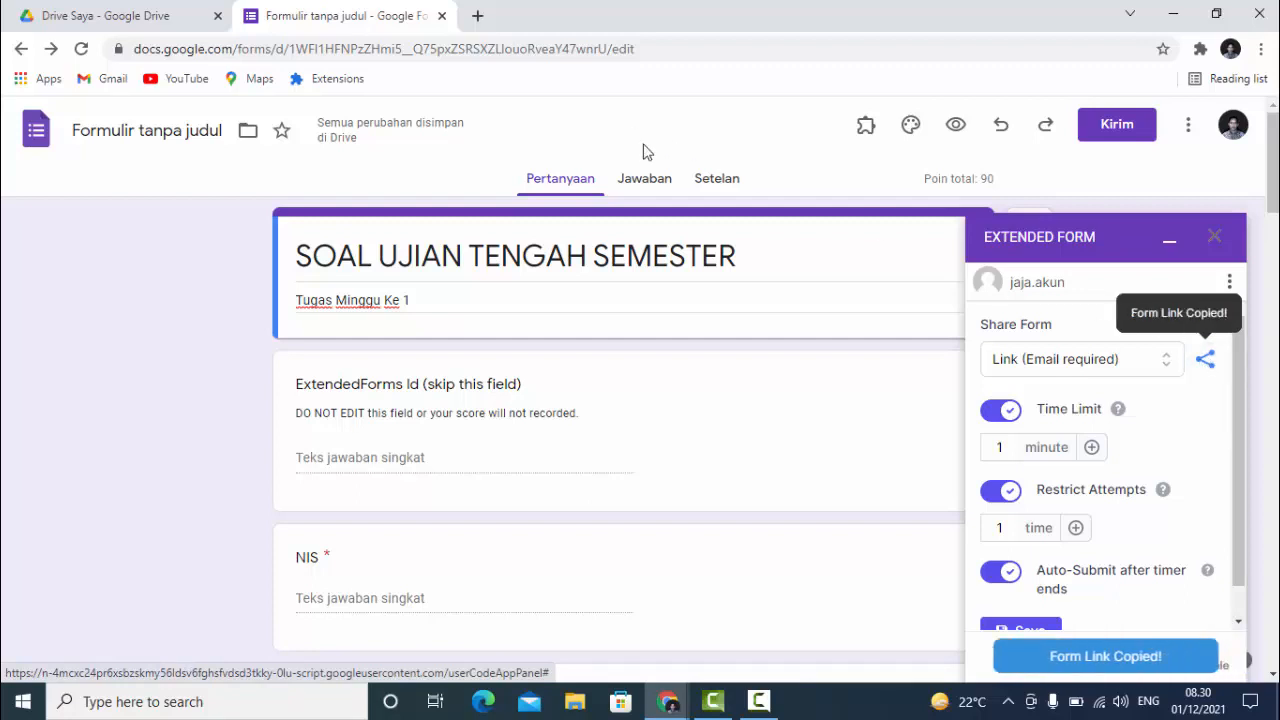
pyautogui.click(477, 15)
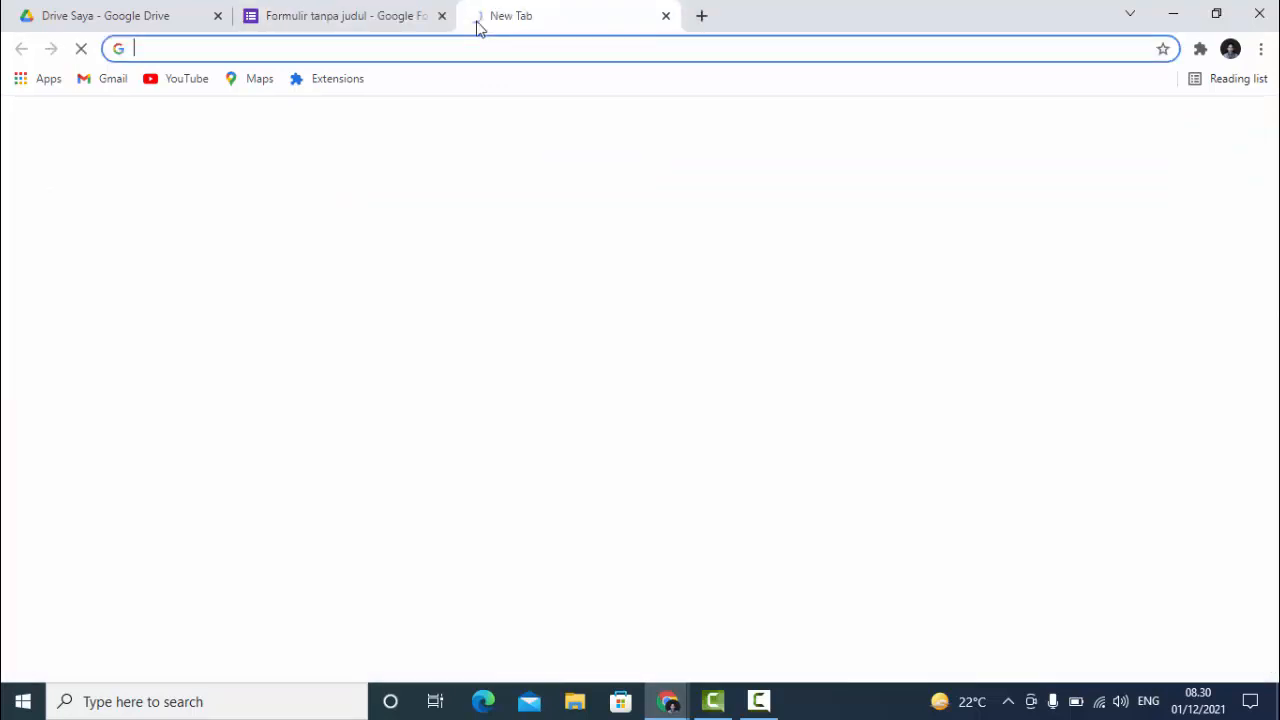
pyautogui.click(489, 49)
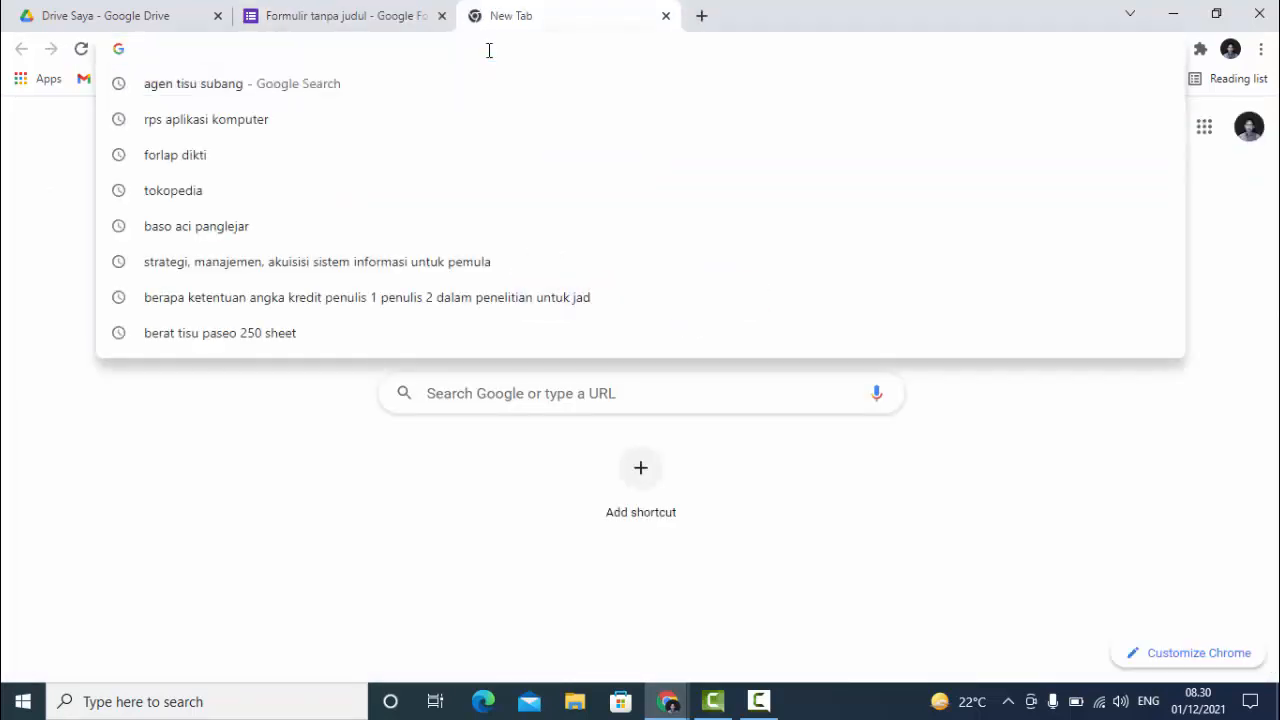
pyautogui.hotkey('ctrl', 'v')
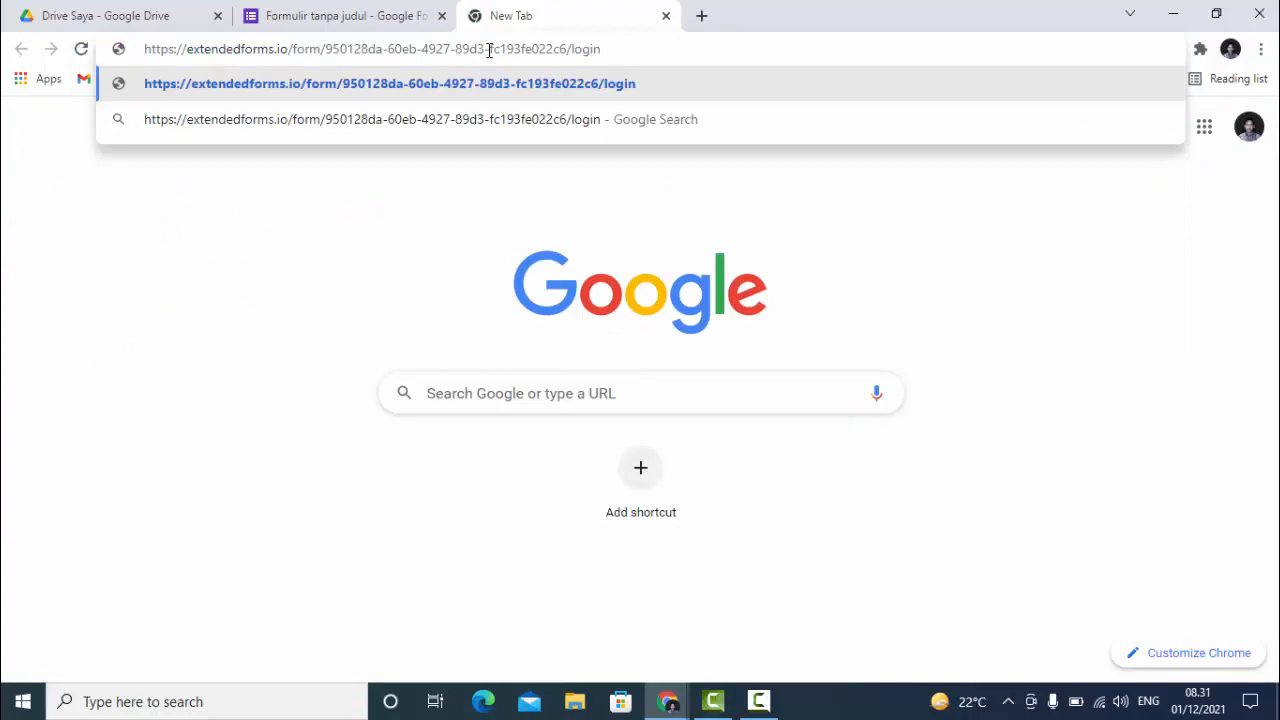
# - Load the exam's Extended Forms sign-in page and request a magic link to the student's e-mail
pyautogui.press('Return')
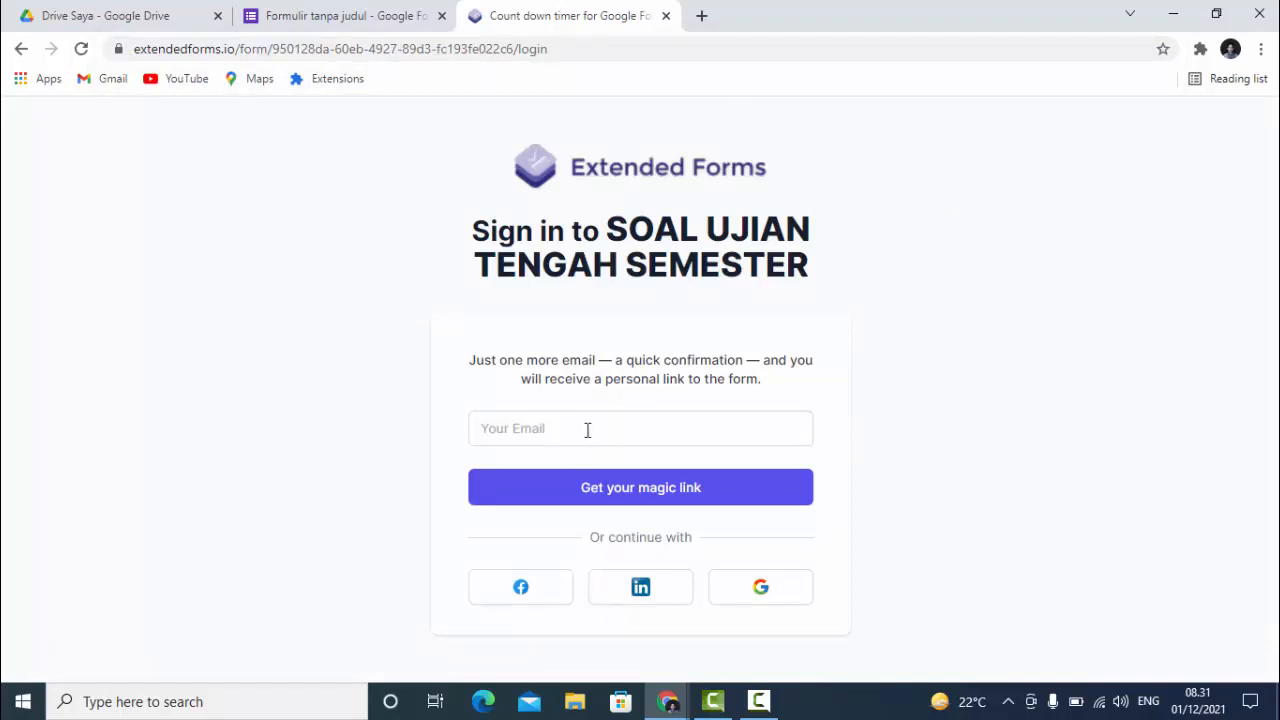
pyautogui.click(531, 425)
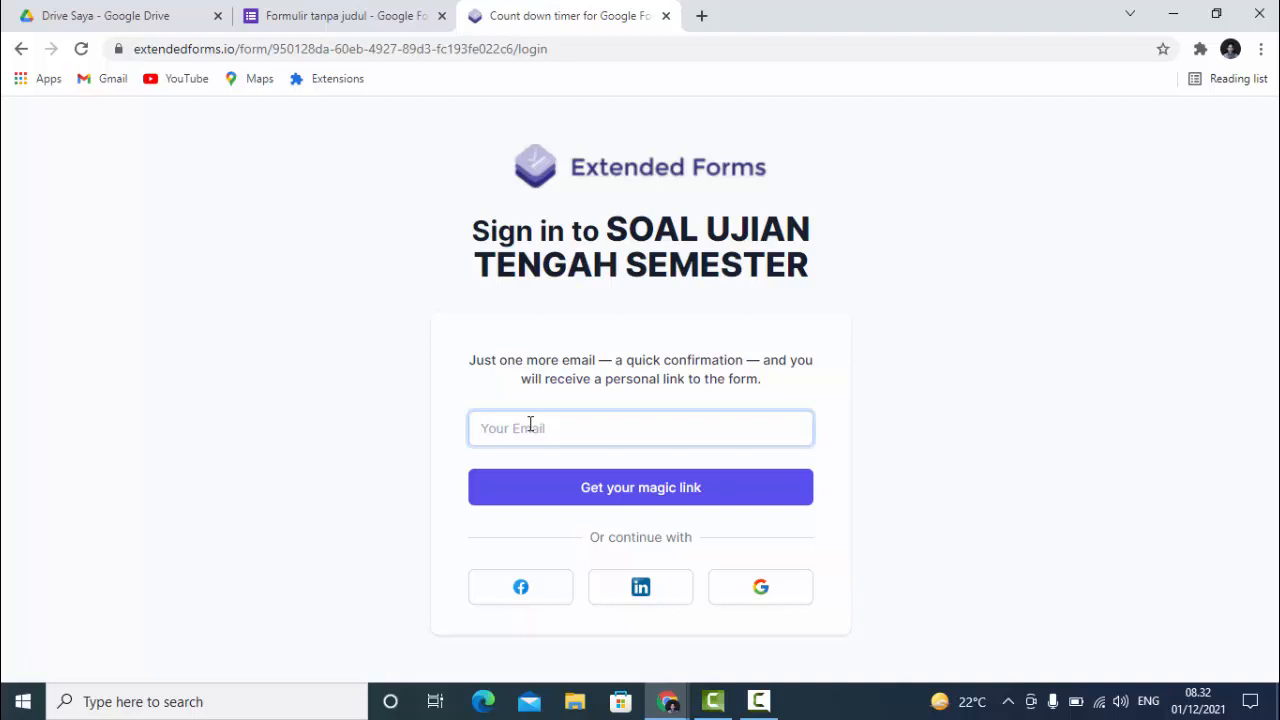
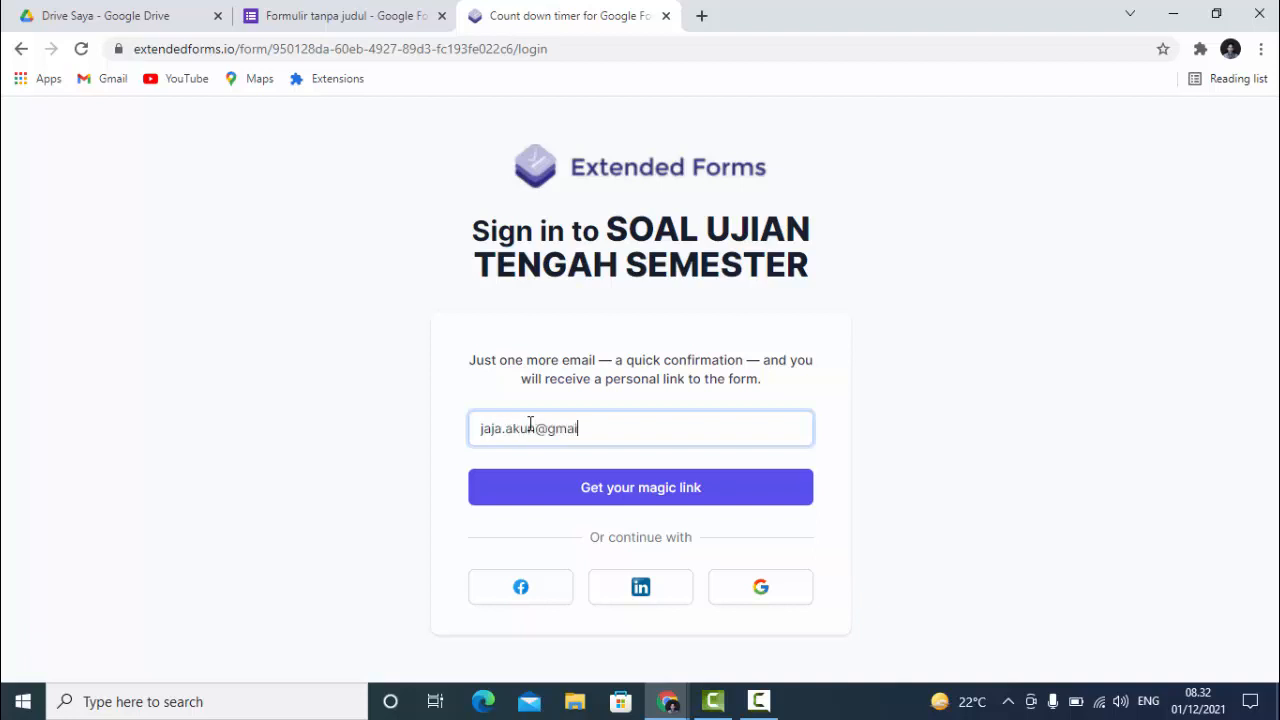
pyautogui.click(630, 498)
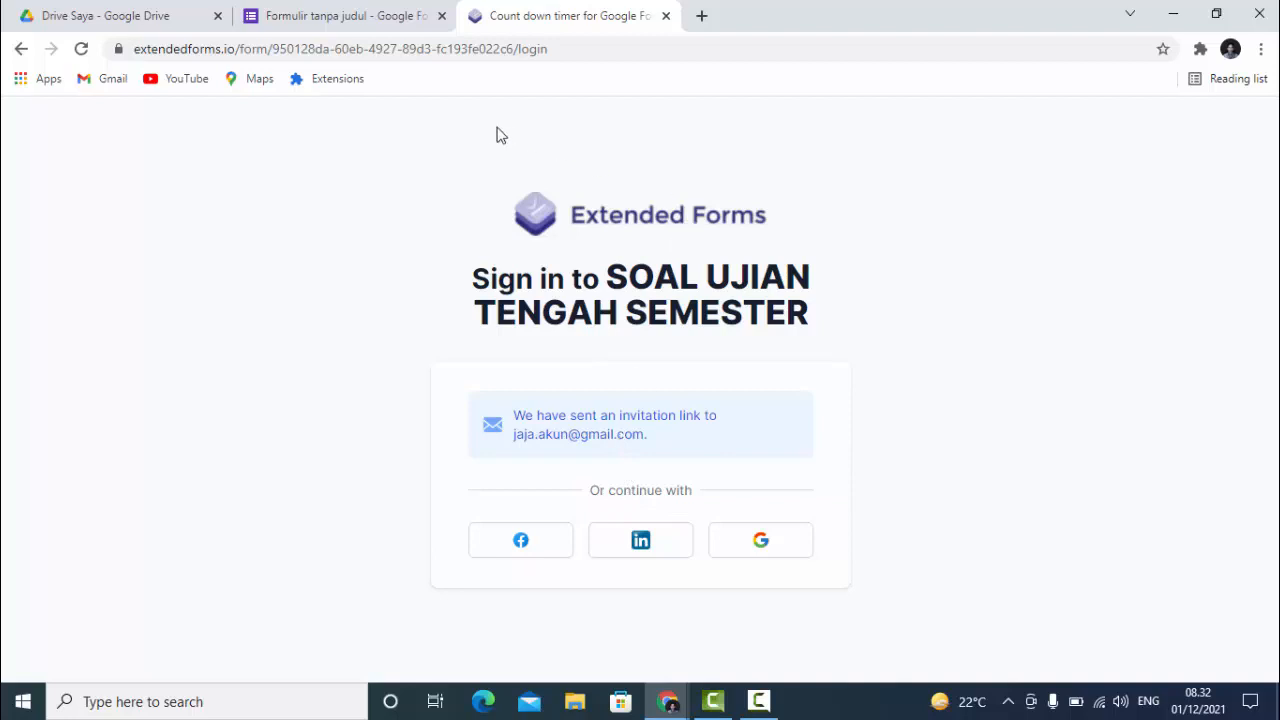
# - Open the 'You are invited' e-mail in Gmail and follow Visit SOAL UJIAN TENGAH SEMESTER
pyautogui.click(113, 80)
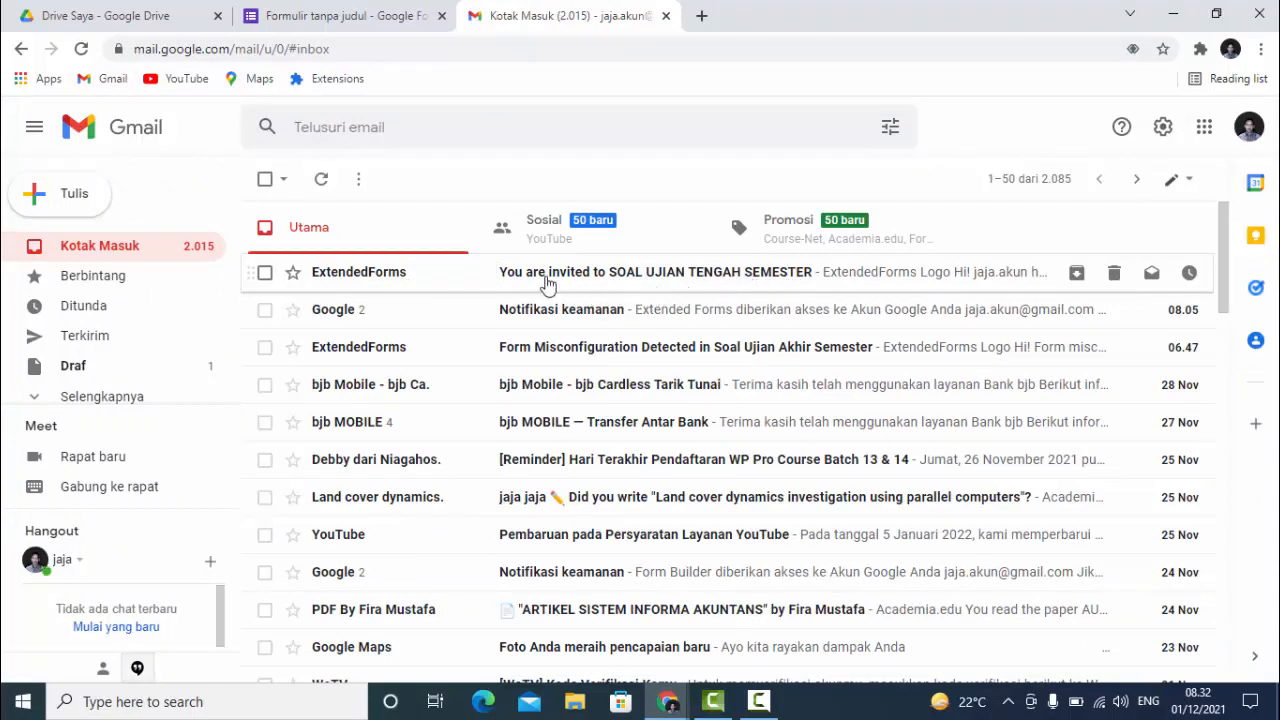
pyautogui.click(773, 281)
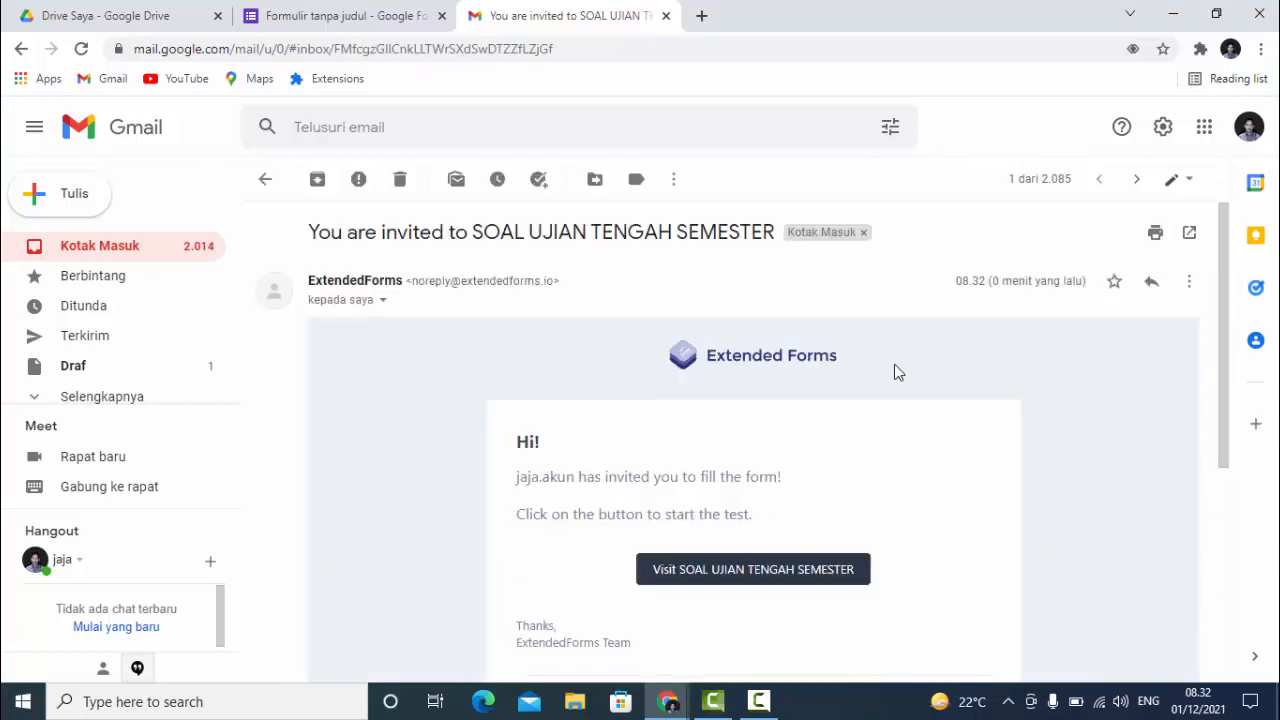
pyautogui.scroll(-2, 894, 385)
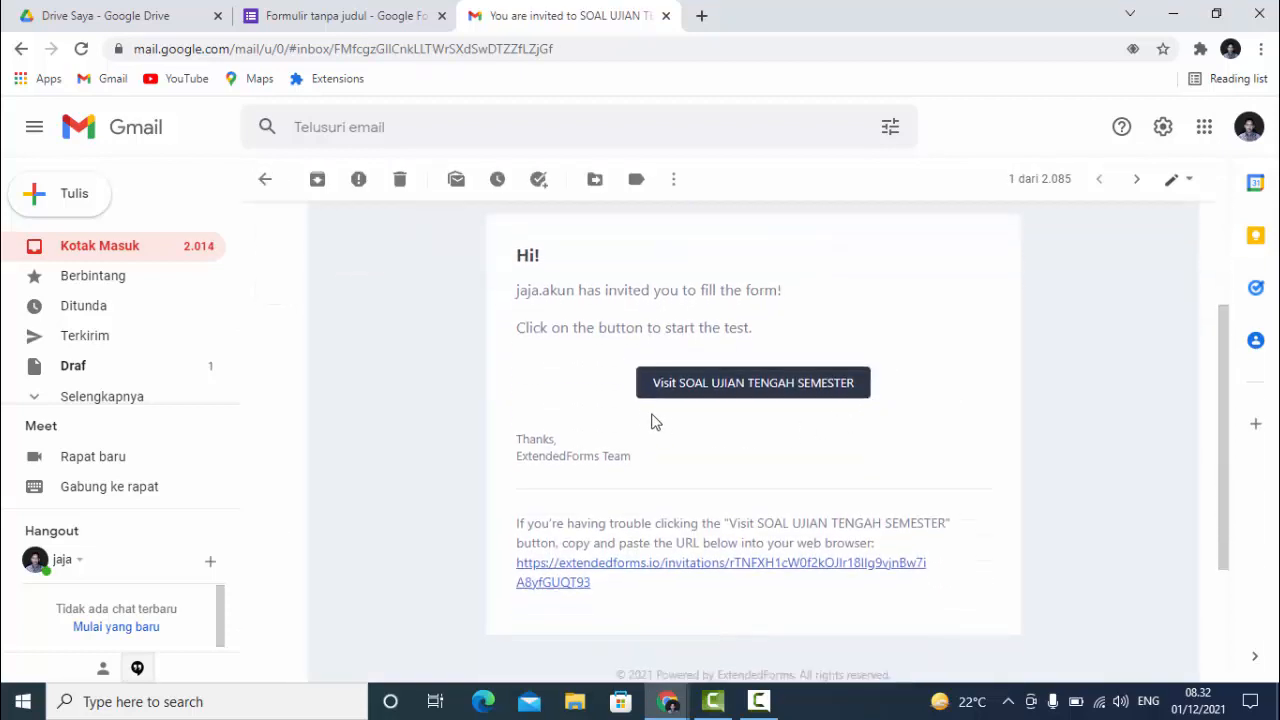
pyautogui.click(738, 389)
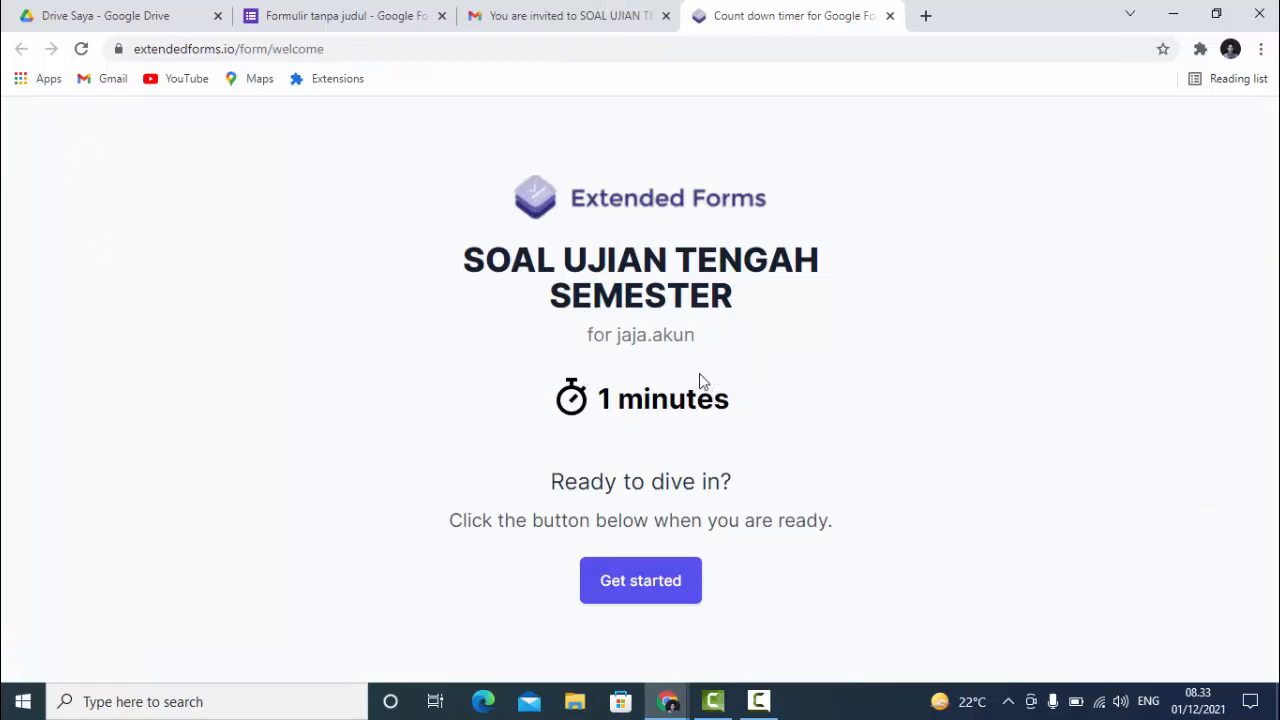
# - Start the timed exam and enter the student's number in NIS and name in Nama
pyautogui.click(641, 590)
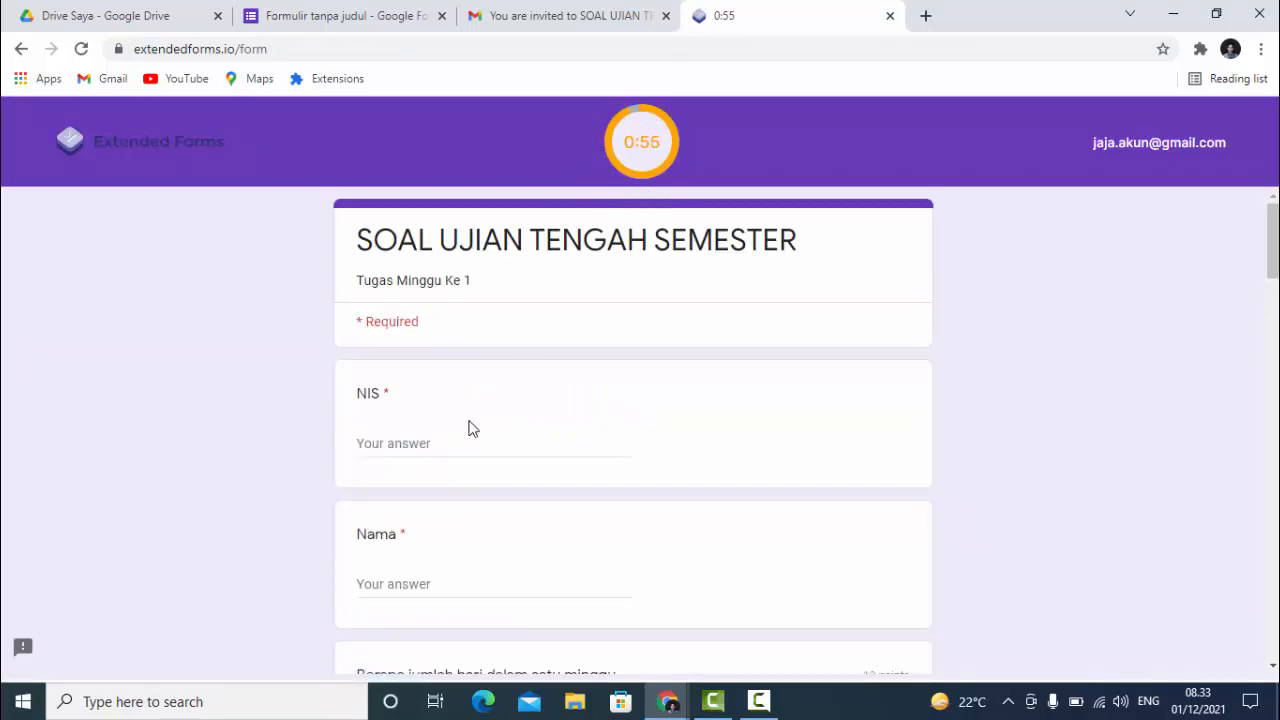
pyautogui.click(409, 446)
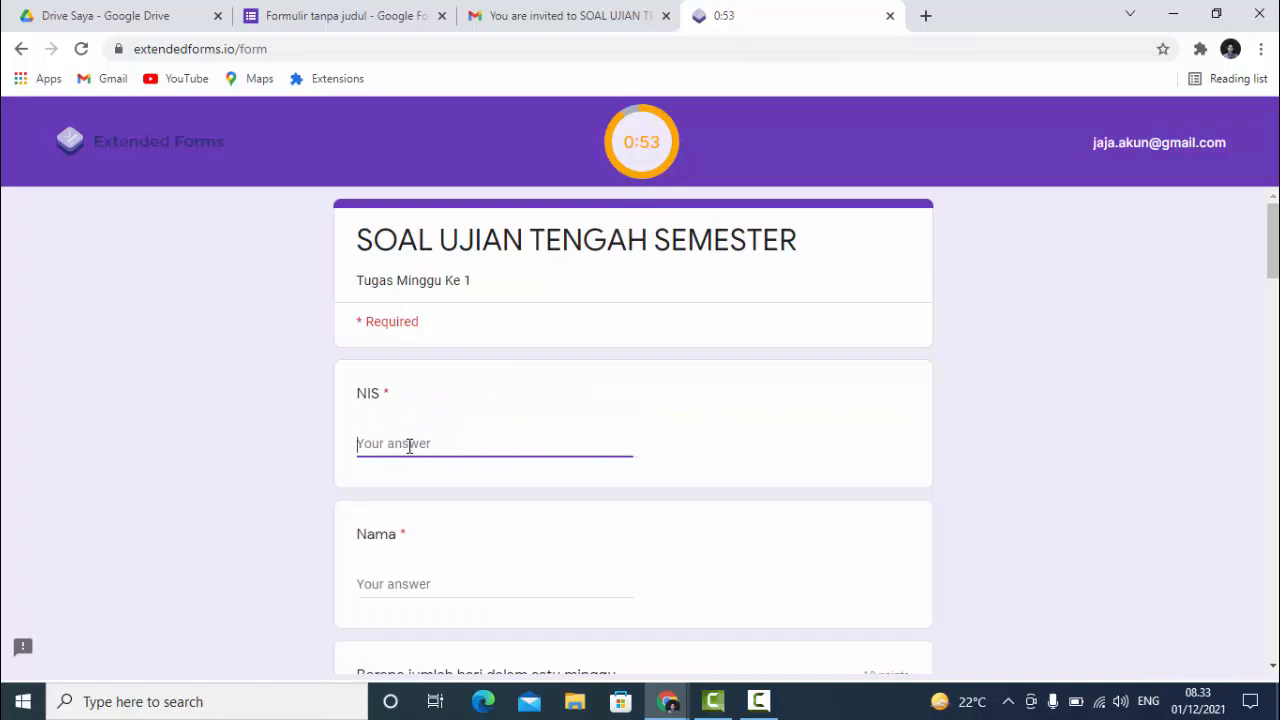
pyautogui.write('000001')
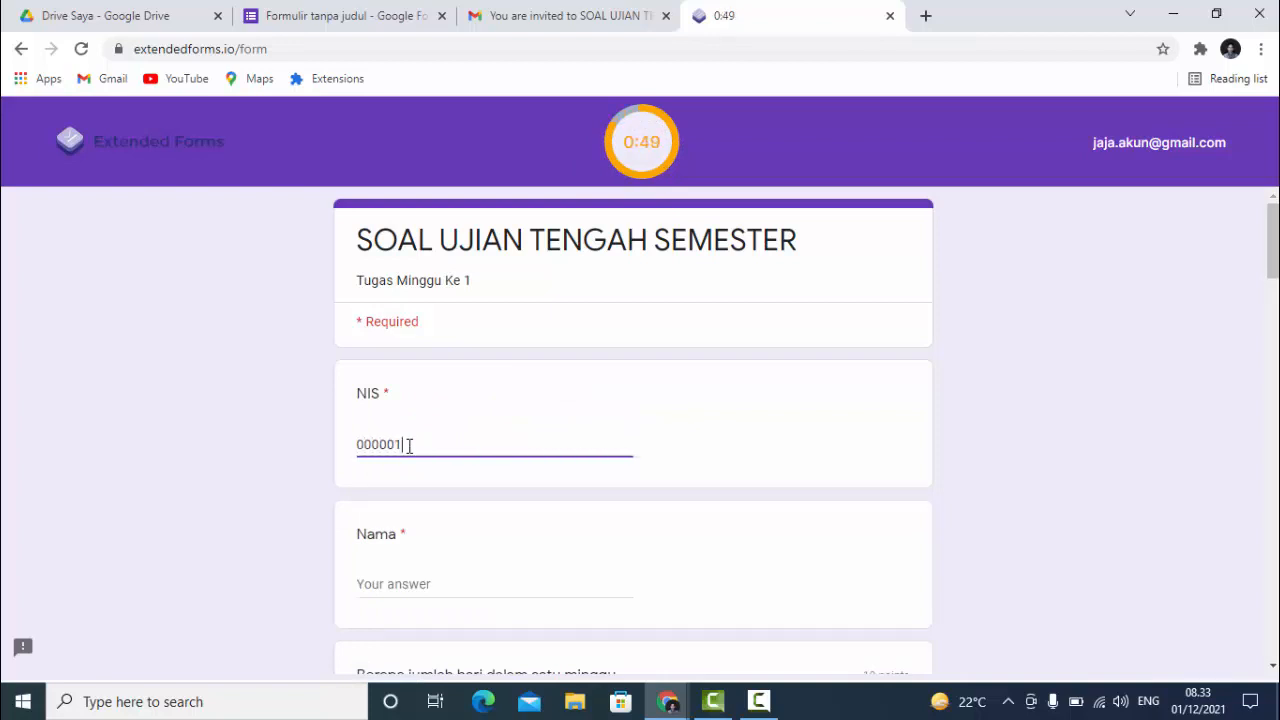
pyautogui.click(399, 583)
pyautogui.write('jaja')
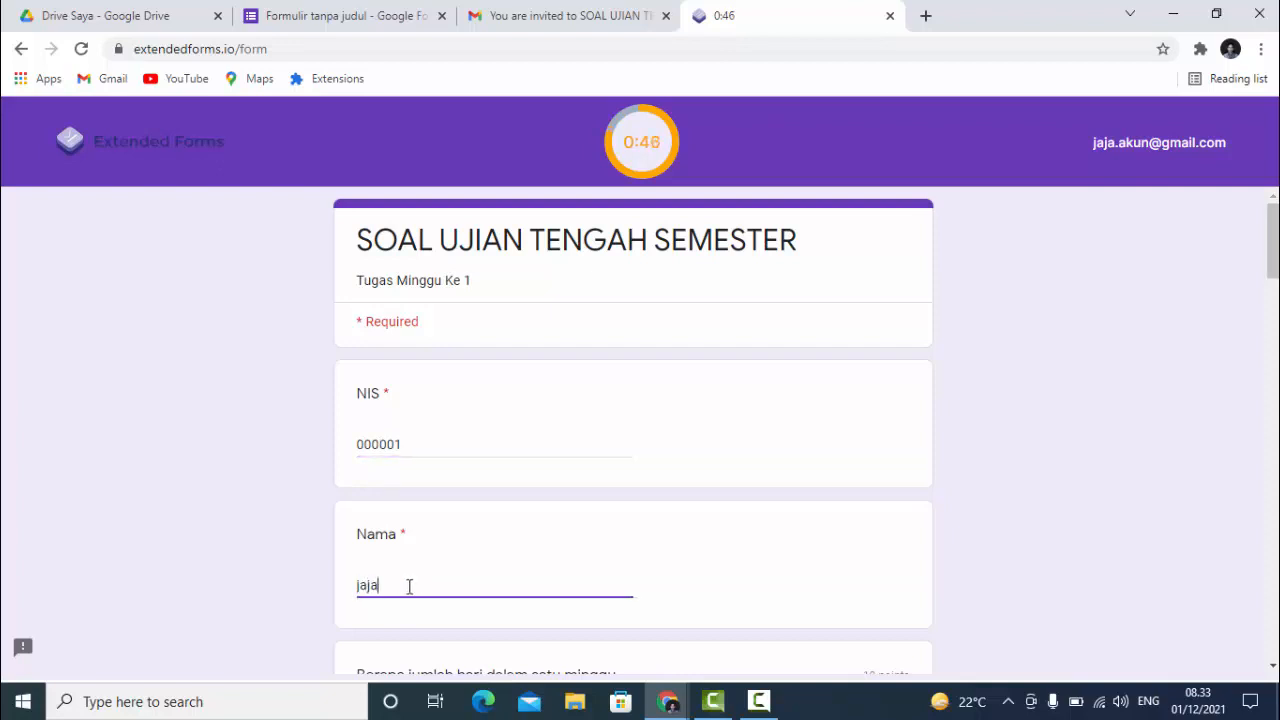
# - Answer the first questions: 3, 24, Program and Masukan Sistem
pyautogui.scroll(-3, 420, 586)
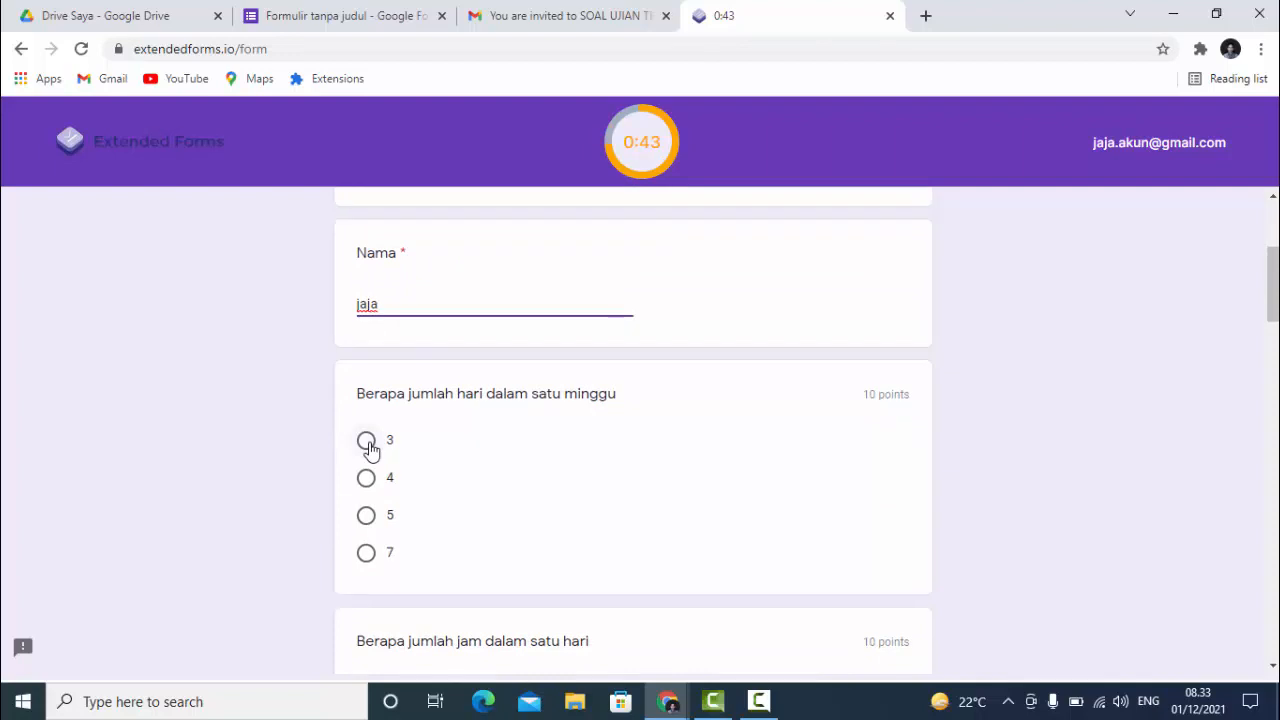
pyautogui.click(367, 441)
pyautogui.scroll(-2, 406, 474)
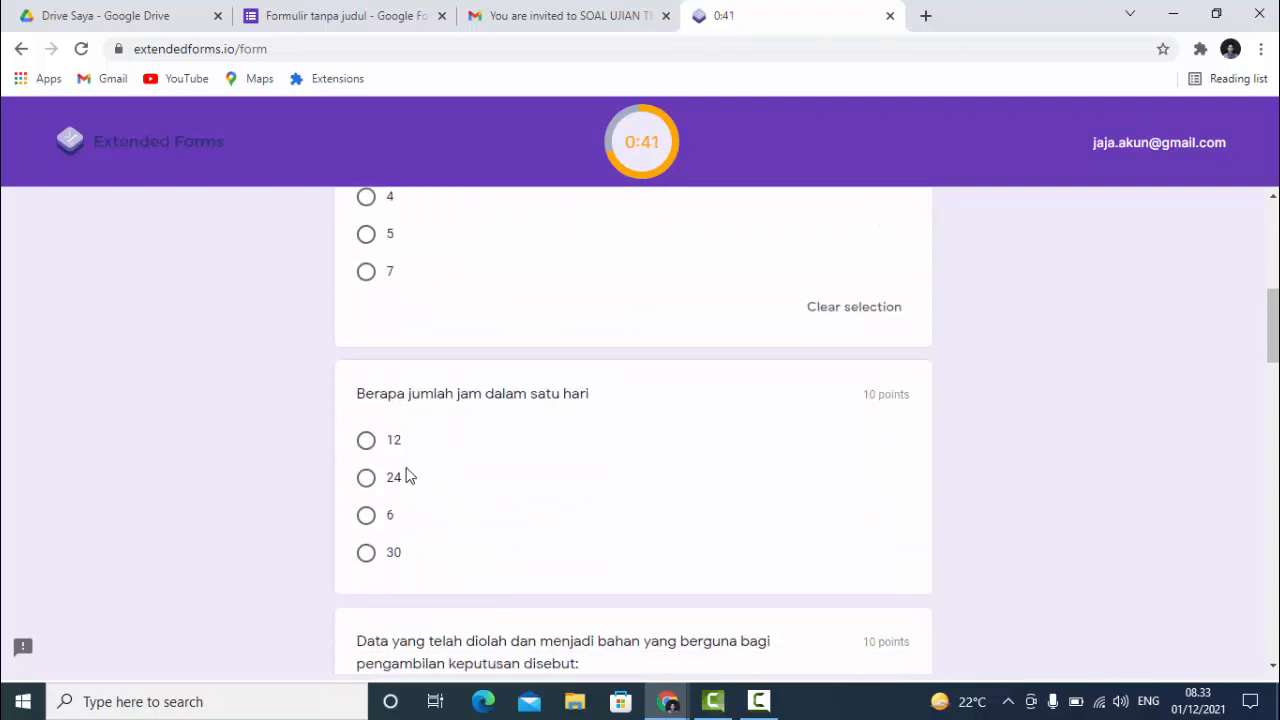
pyautogui.click(366, 478)
pyautogui.scroll(-3, 368, 490)
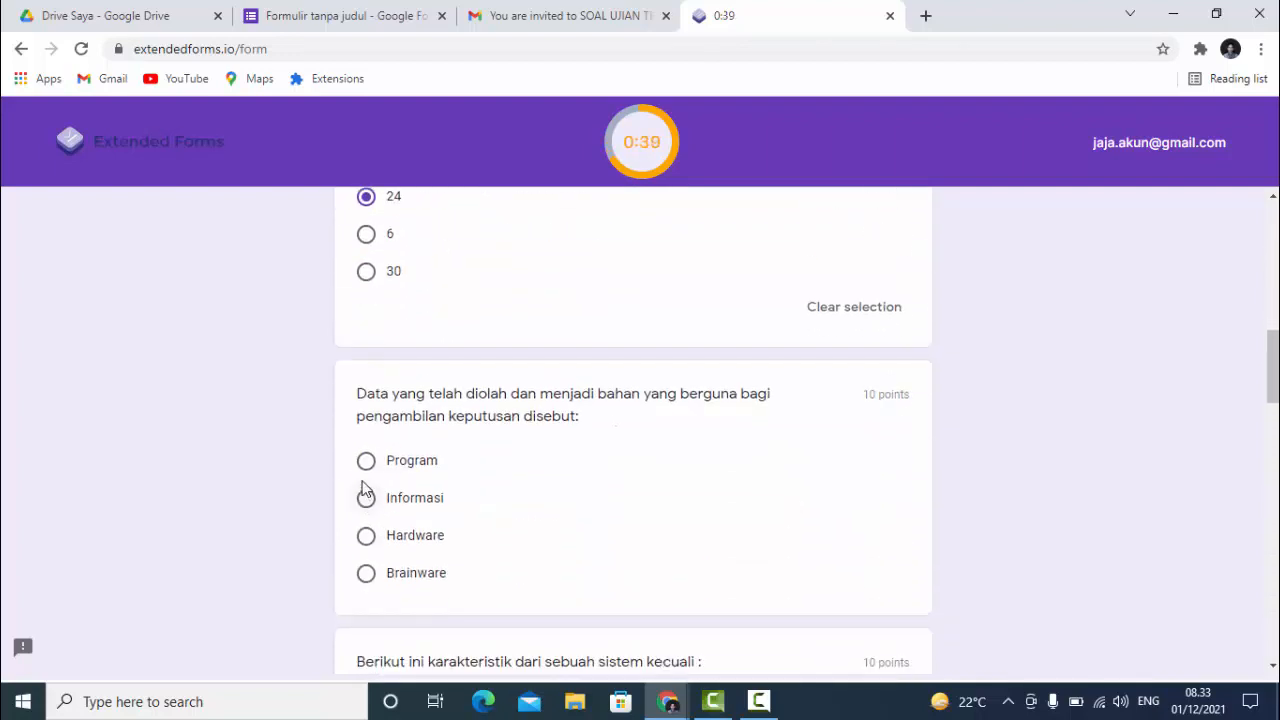
pyautogui.click(367, 464)
pyautogui.scroll(-3, 368, 480)
pyautogui.click(367, 498)
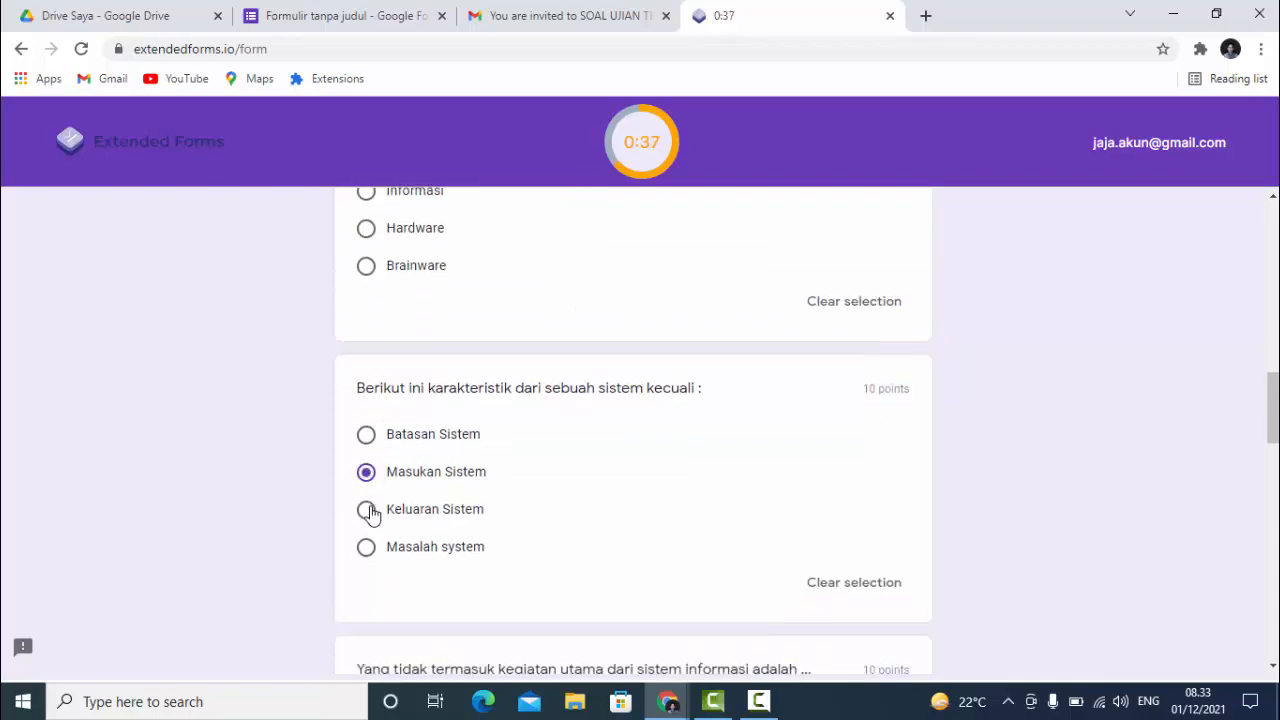
# - Answer Memproses data dengan melakukan penghitungan, Berbeda, the long data definition, and Program
pyautogui.scroll(-3, 369, 508)
pyautogui.click(367, 498)
pyautogui.scroll(-3, 368, 500)
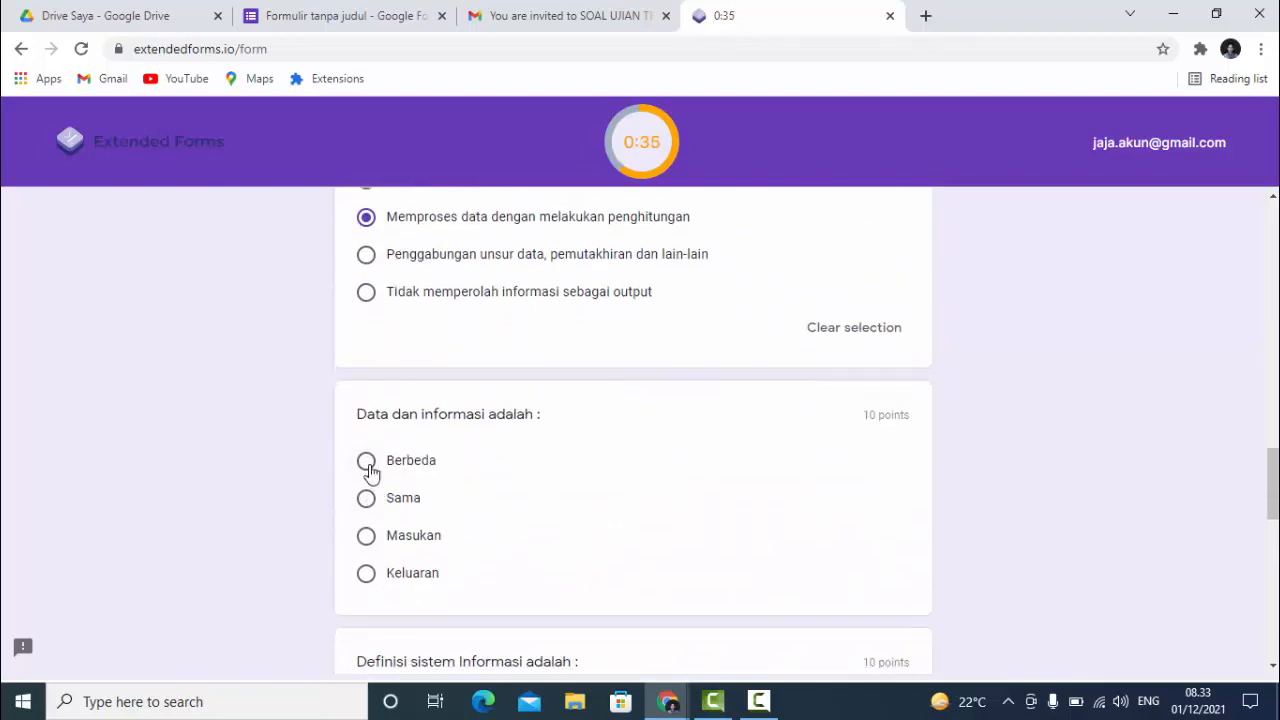
pyautogui.click(367, 462)
pyautogui.scroll(-3, 375, 480)
pyautogui.click(369, 497)
pyautogui.scroll(-3, 370, 510)
pyautogui.click(367, 455)
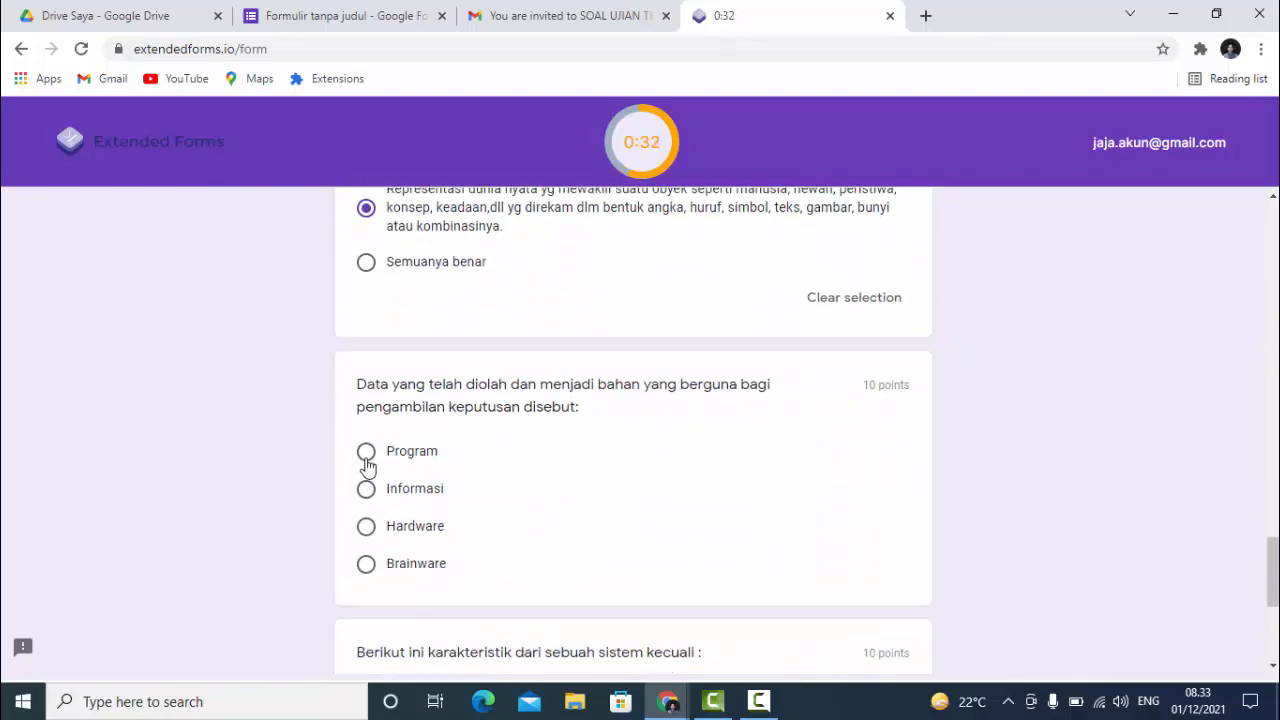
pyautogui.scroll(-3, 380, 503)
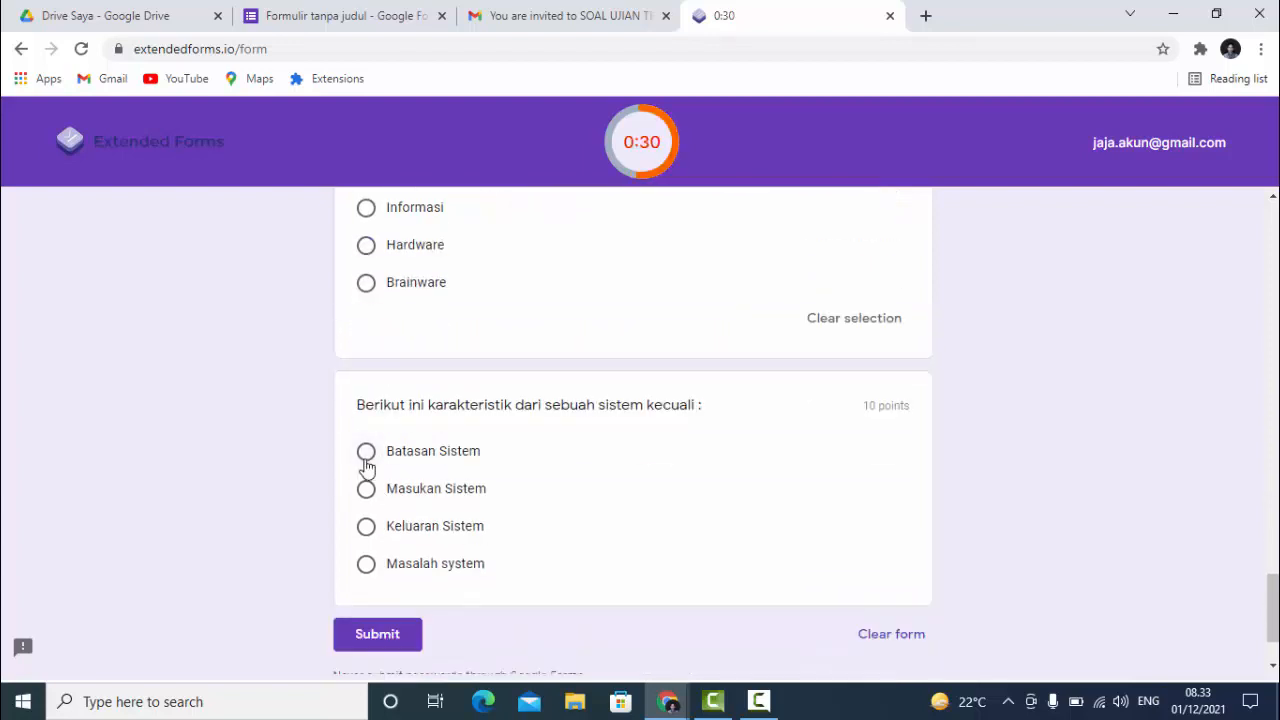
# - Select Batasan Sistem, then clear it and wait for the timer to auto-submit the exam
pyautogui.click(367, 457)
pyautogui.scroll(-3, 414, 466)
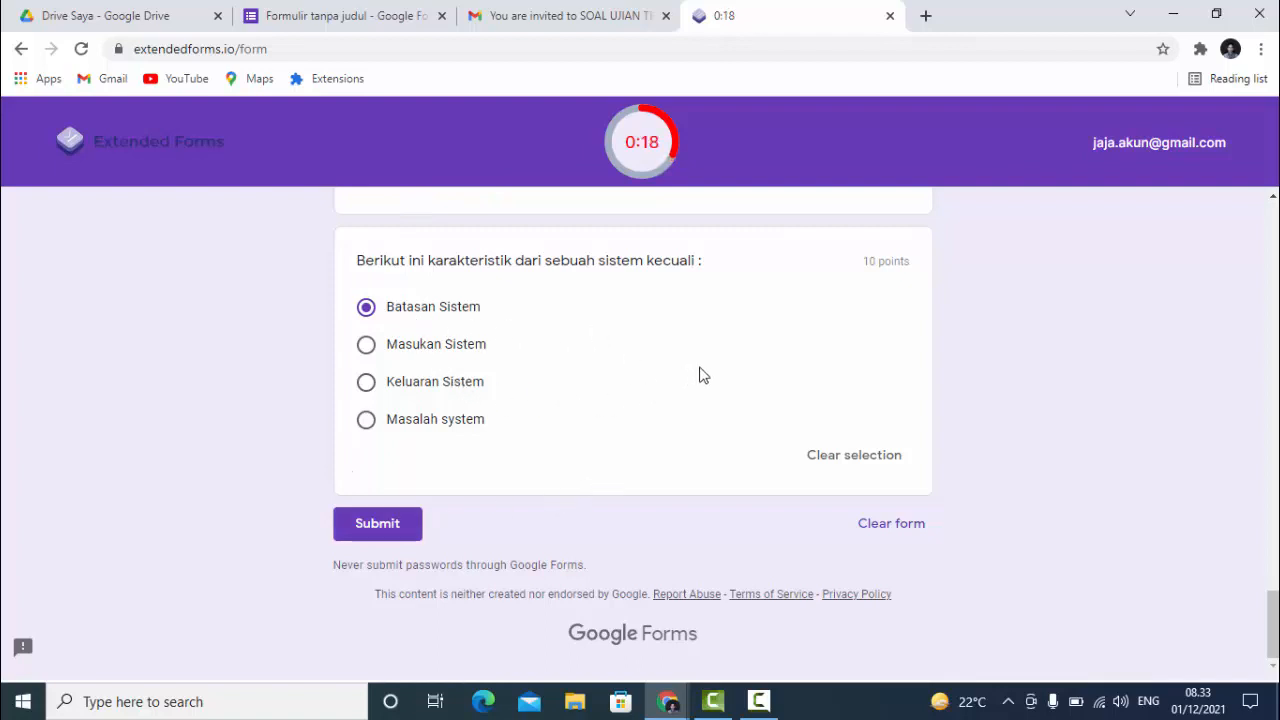
pyautogui.scroll(1, 703, 375)
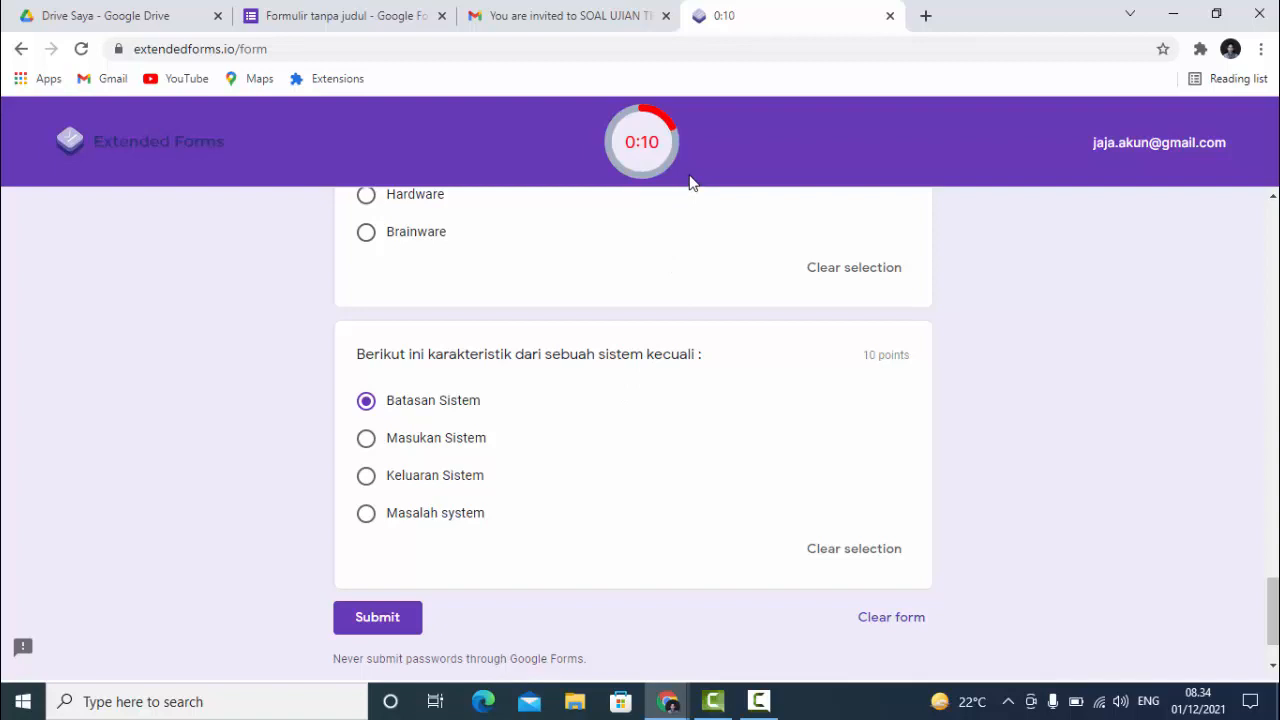
pyautogui.click(867, 560)
pyautogui.scroll(2, 511, 423)
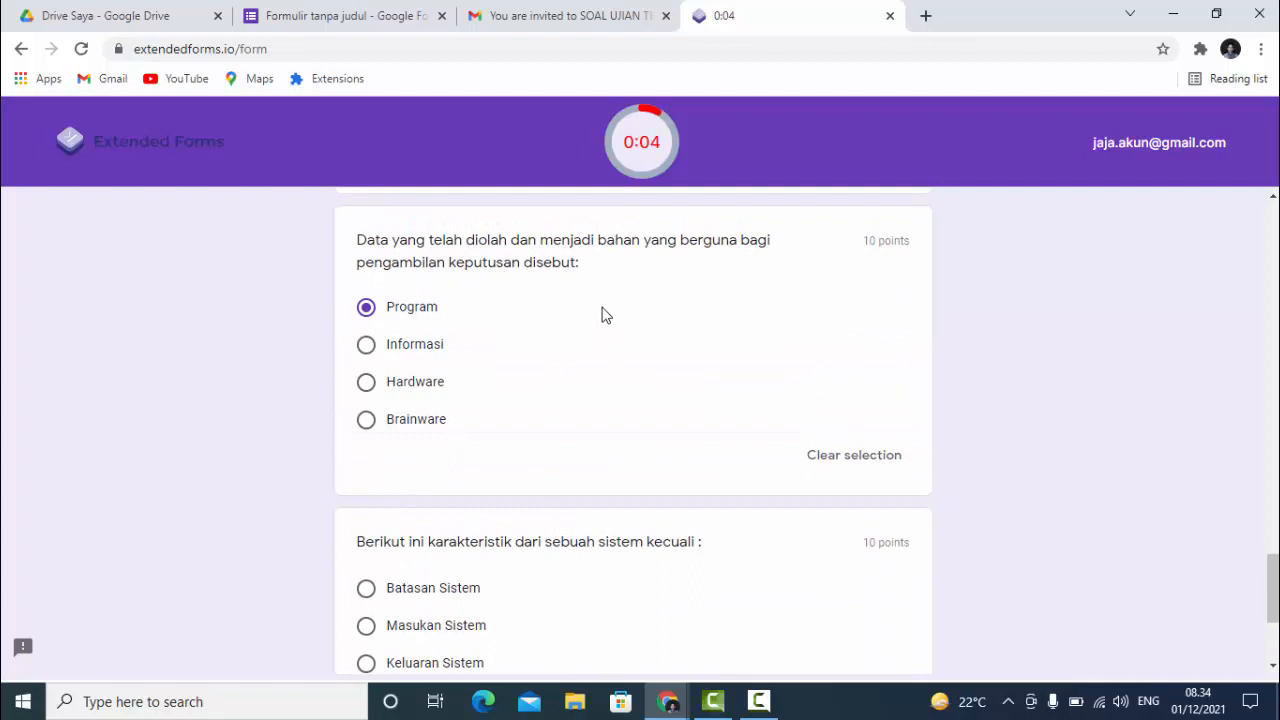
pyautogui.scroll(-1, 602, 320)
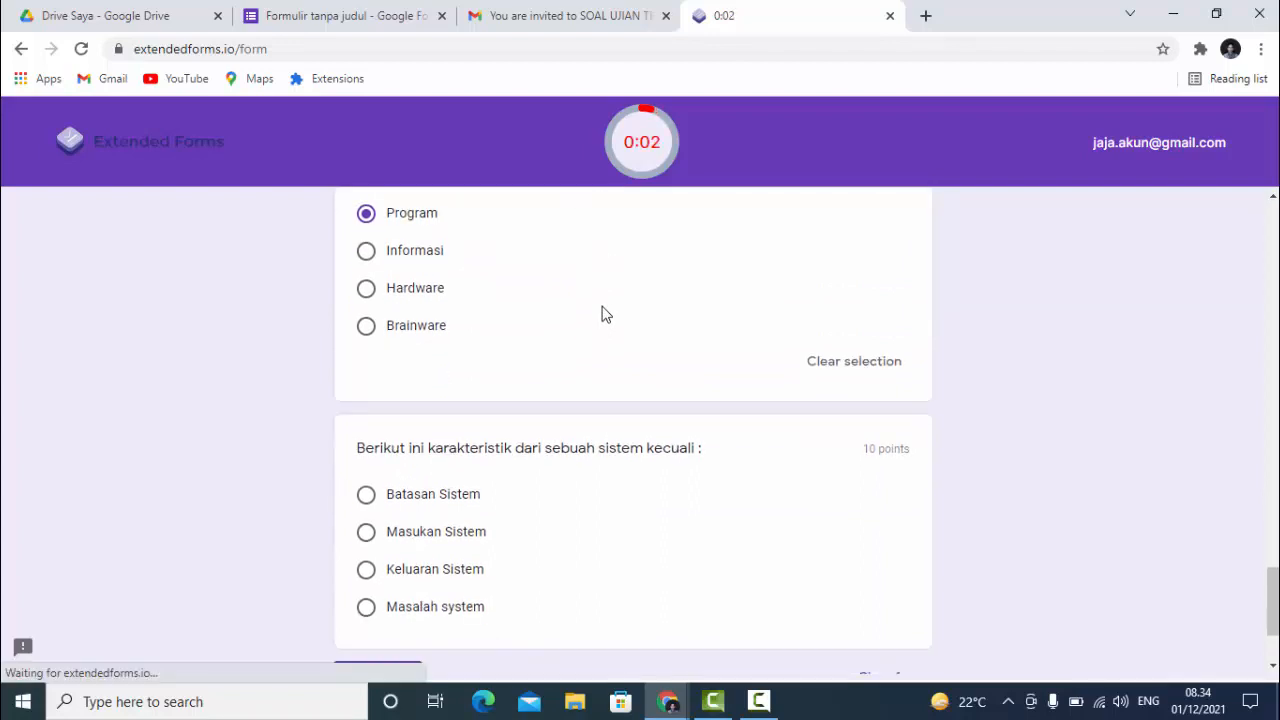
pyautogui.scroll(-1, 604, 313)
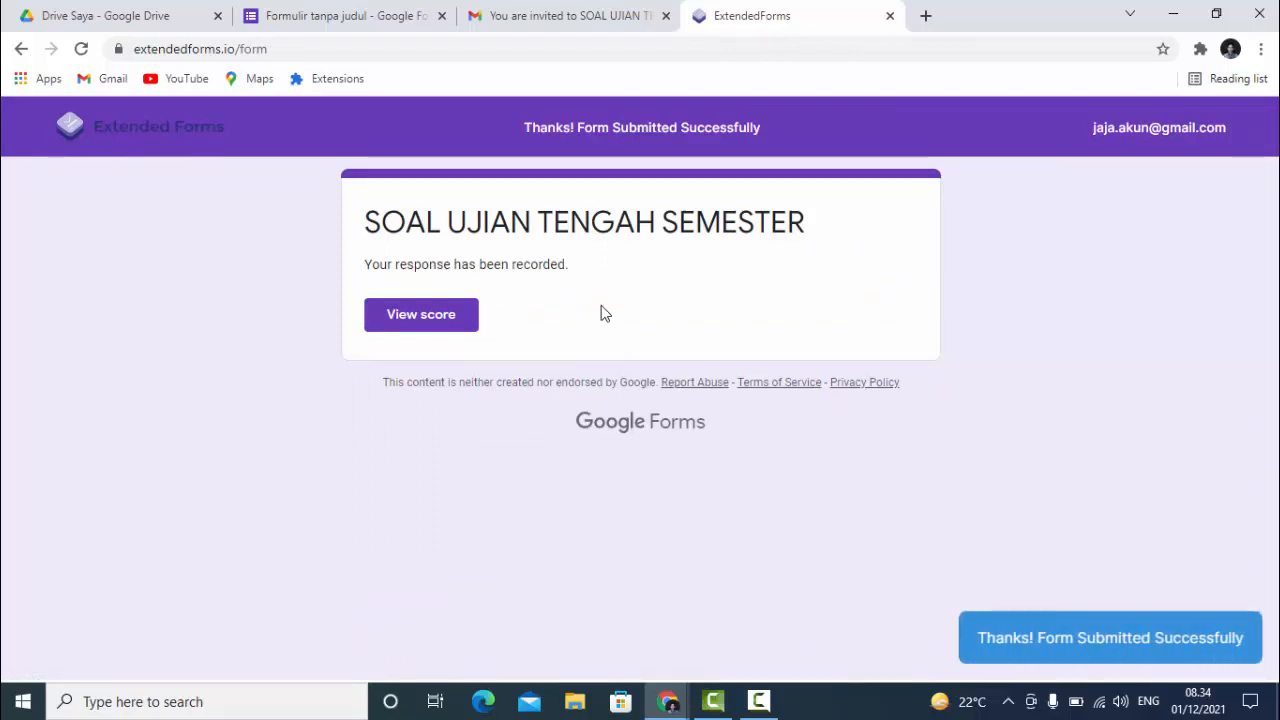
# - View the 10/90 score, then switch back to the 'Formulir tanpa judul' editor tab
pyautogui.click(418, 326)
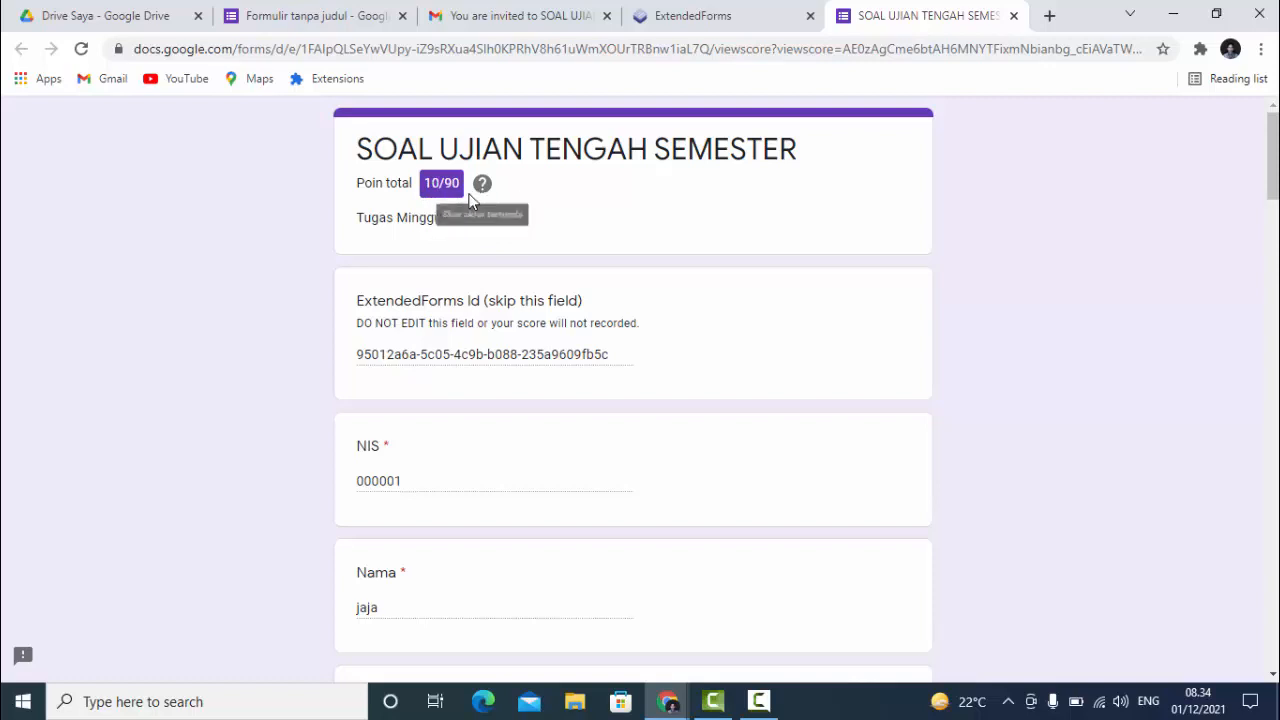
pyautogui.click(318, 16)
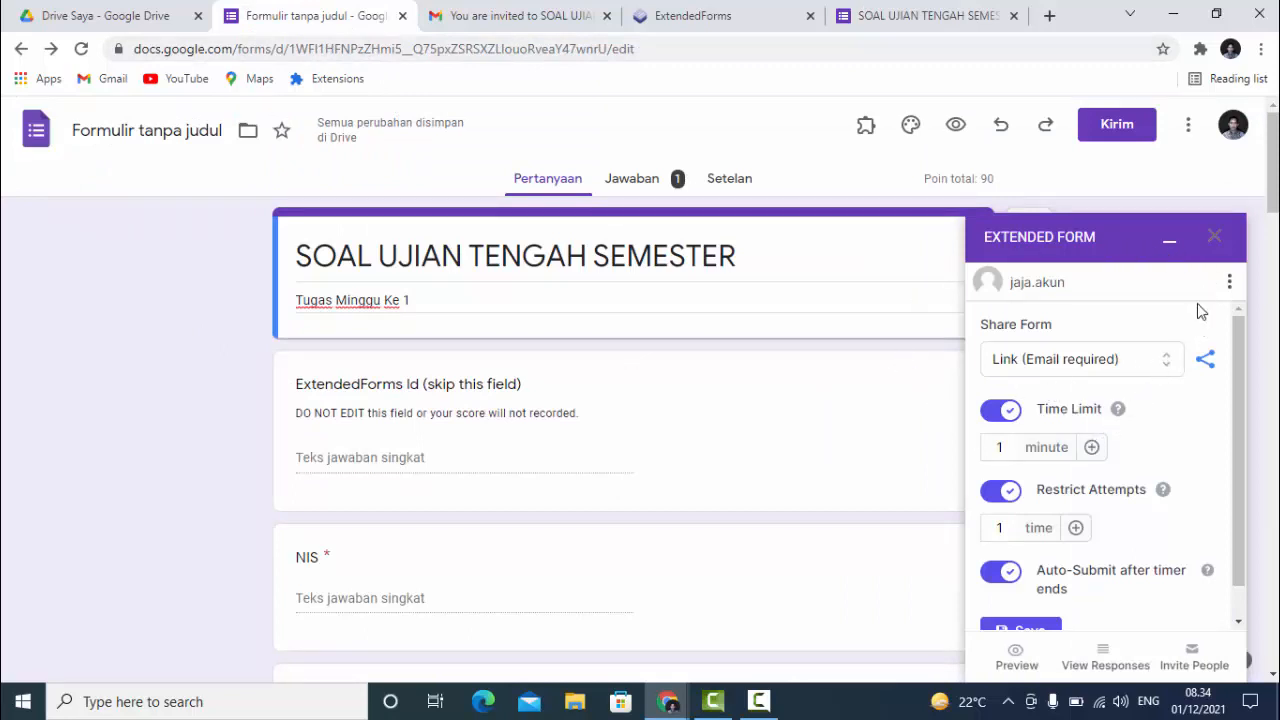
# - Close the Extended Form side panel to leave only the SOAL UJIAN TENGAH SEMESTER form visible
pyautogui.click(1215, 241)
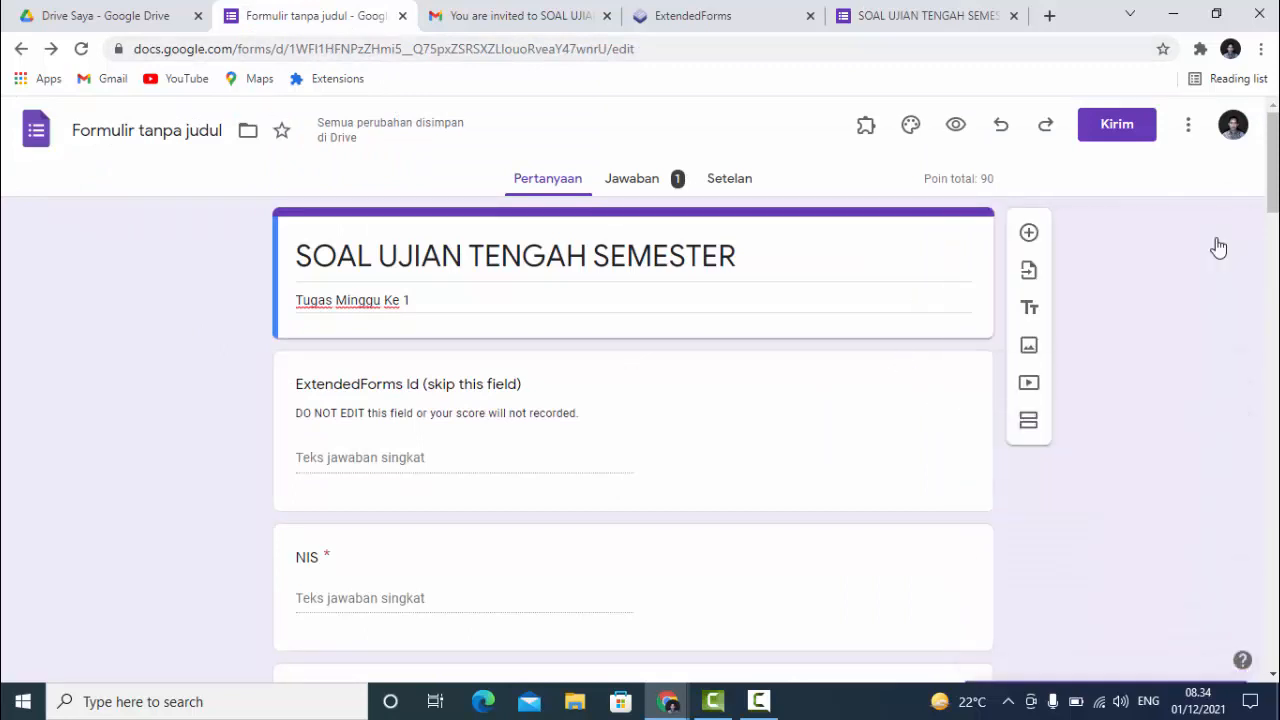